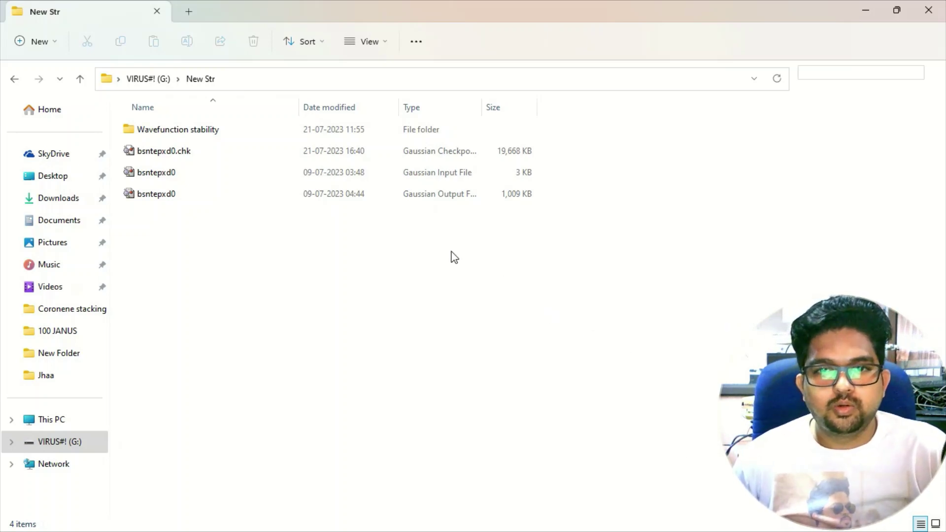
# Step: Open bsntepxd0.out in GaussView, rotate the molecule full-screen, then restore and move its window
pyautogui.click(389, 197)
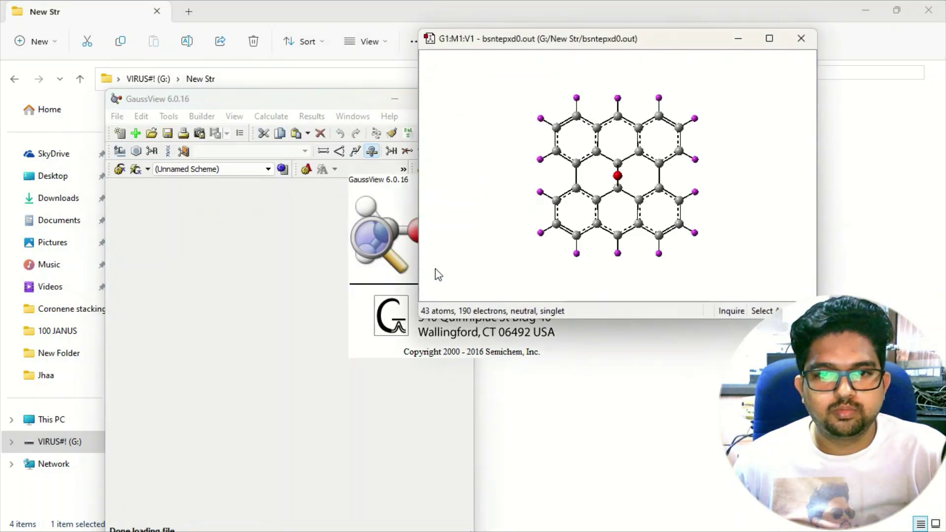
pyautogui.click(770, 38)
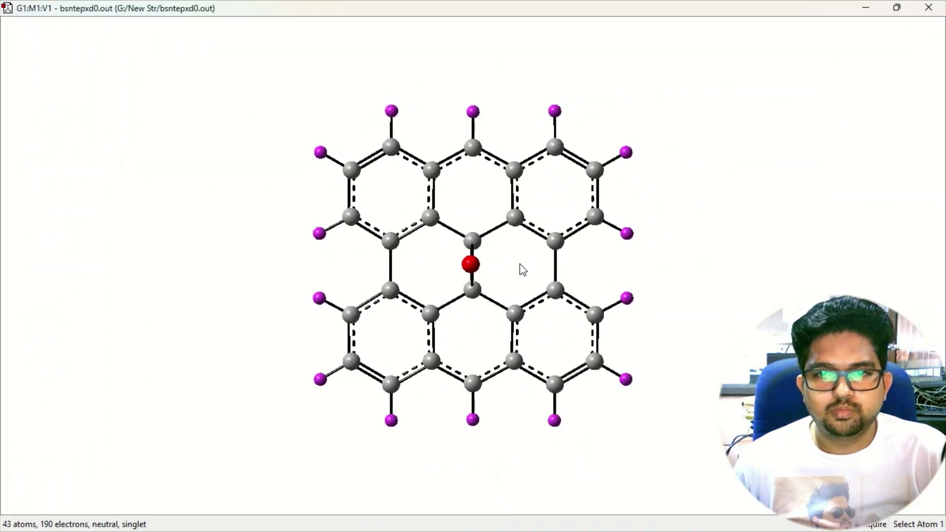
pyautogui.moveTo(522, 268)
pyautogui.mouseDown()
pyautogui.moveTo(473, 265)
pyautogui.moveTo(532, 271)
pyautogui.moveTo(520, 211)
pyautogui.moveTo(532, 266)
pyautogui.moveTo(550, 269)
pyautogui.moveTo(496, 266)
pyautogui.moveTo(520, 273)
pyautogui.moveTo(490, 281)
pyautogui.moveTo(507, 272)
pyautogui.mouseUp()
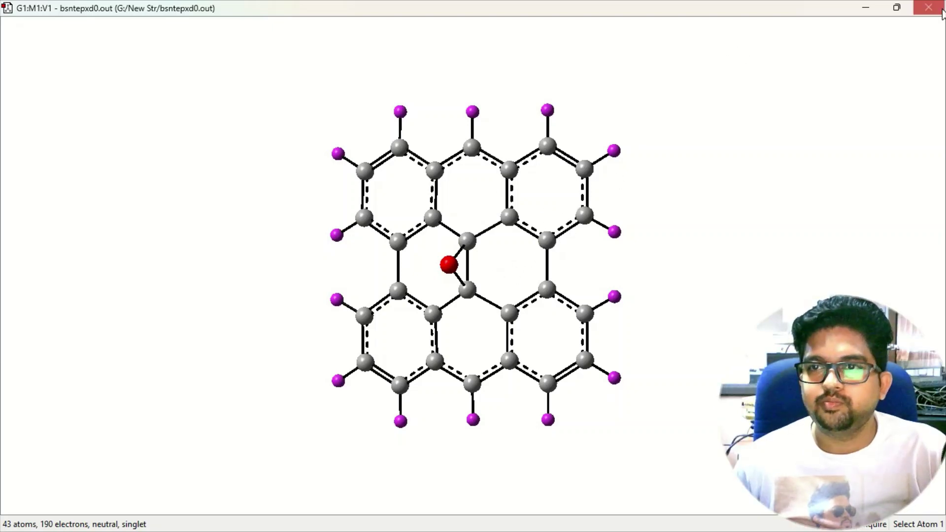
pyautogui.click(889, 14)
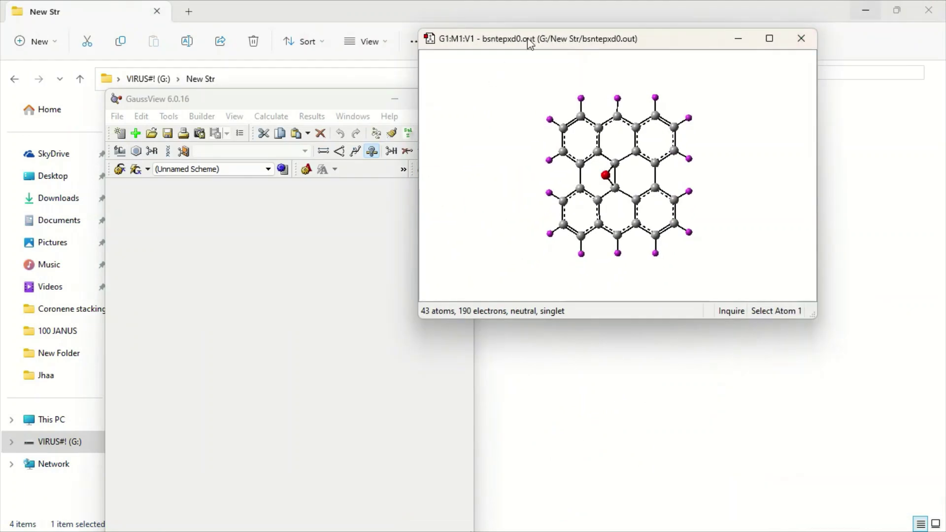
pyautogui.moveTo(541, 38); pyautogui.dragTo(288, 150)
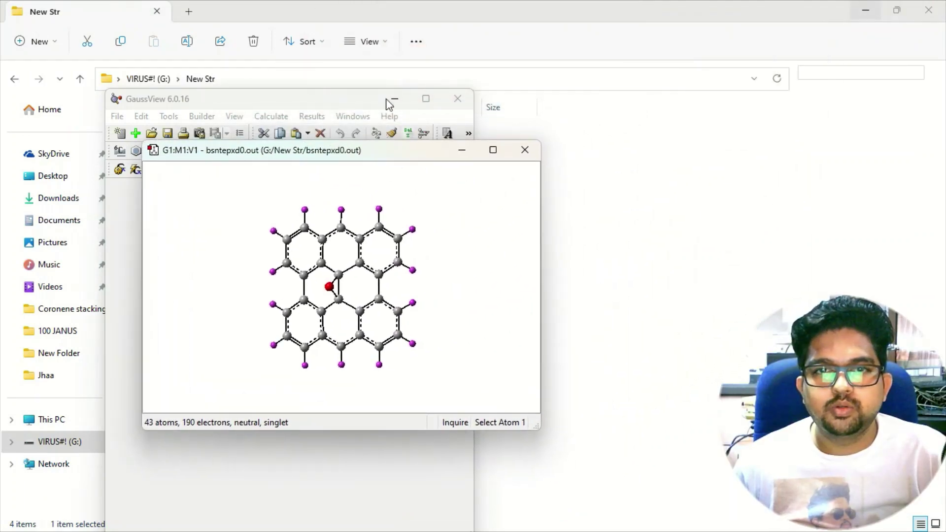
# Step: Show the MOs list with orbital 95 at -0.14539 and orbital 96 at -0.12352
pyautogui.click(426, 99)
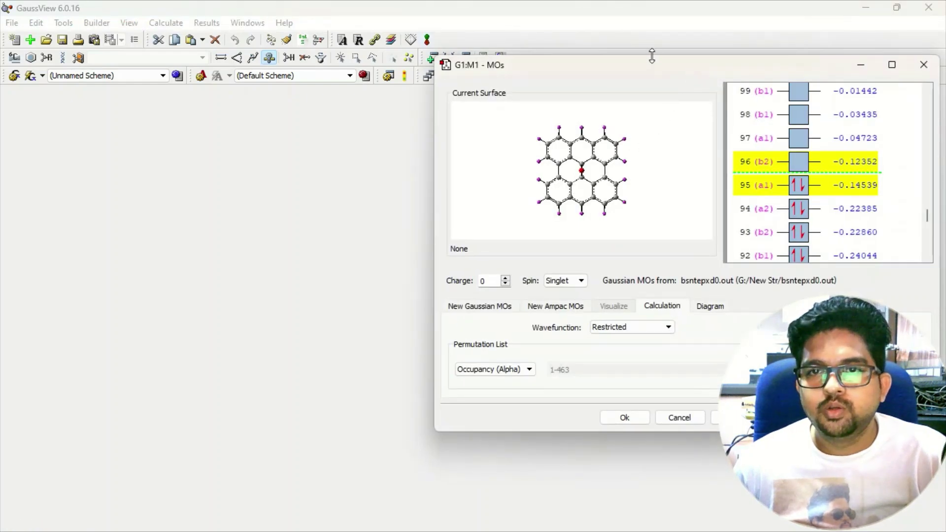
pyautogui.moveTo(649, 63); pyautogui.dragTo(336, 99)
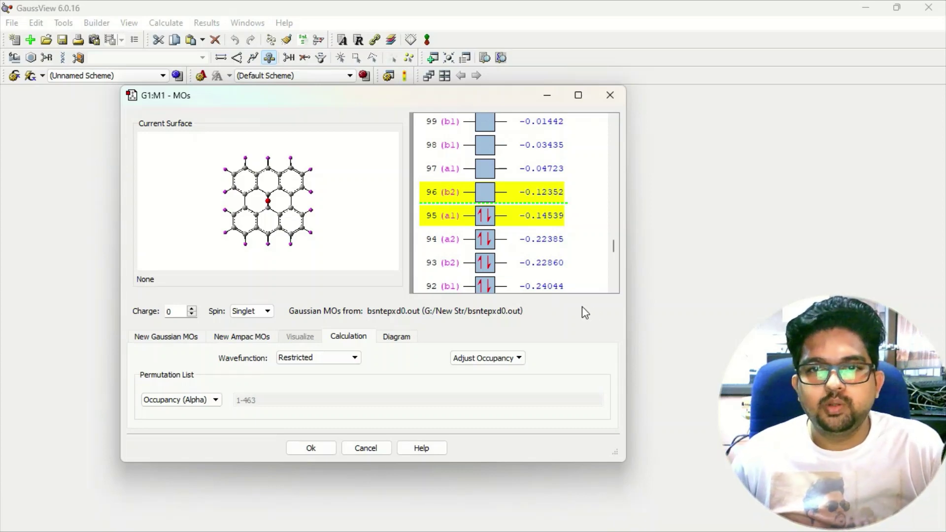
# Step: Launch Calculator from the system search and place it beside the orbital energies
pyautogui.press('super')
pyautogui.write('cal')
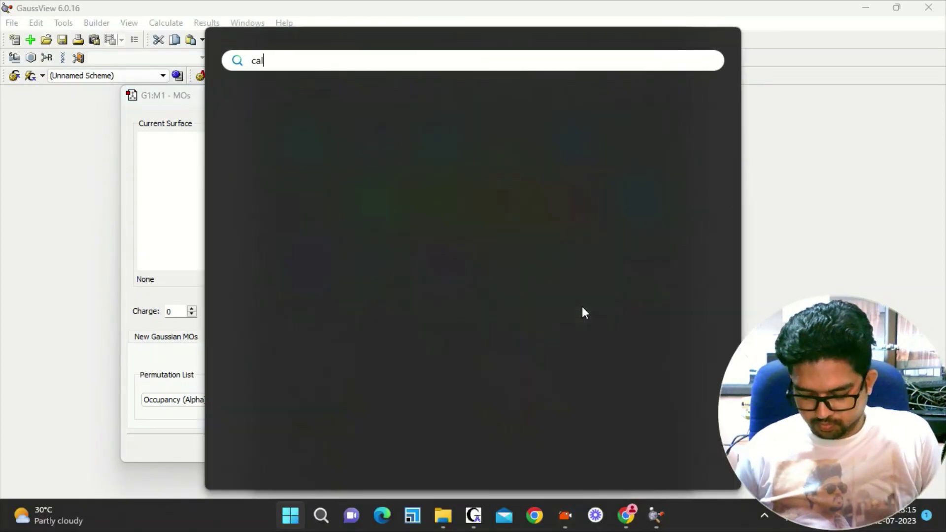
pyautogui.write('c')
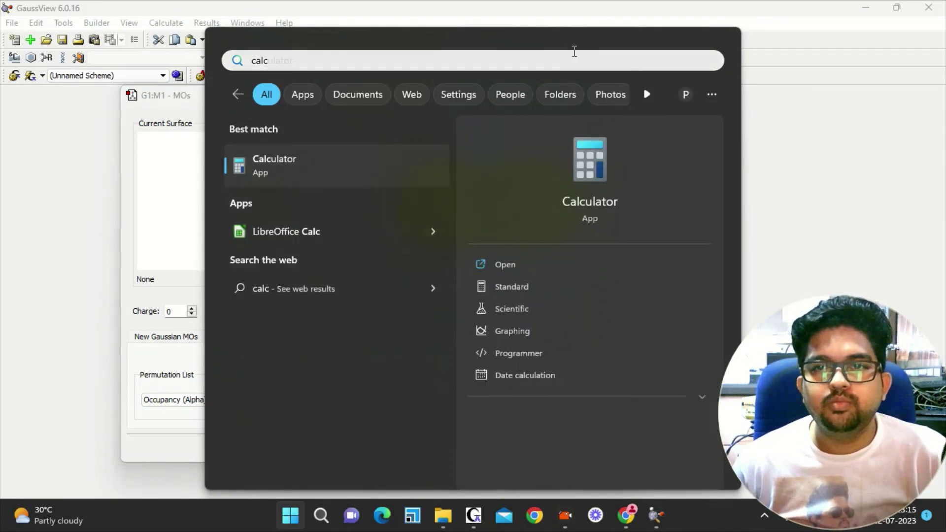
pyautogui.press('Escape')
pyautogui.moveTo(459, 51); pyautogui.dragTo(235, 87)
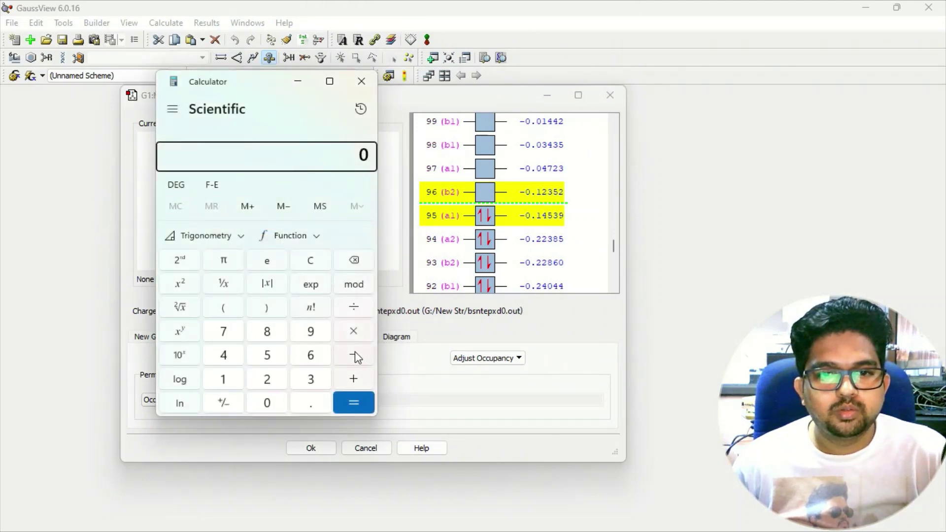
# Step: Enter 0 − 0.12352 in Calculator
pyautogui.click(355, 356)
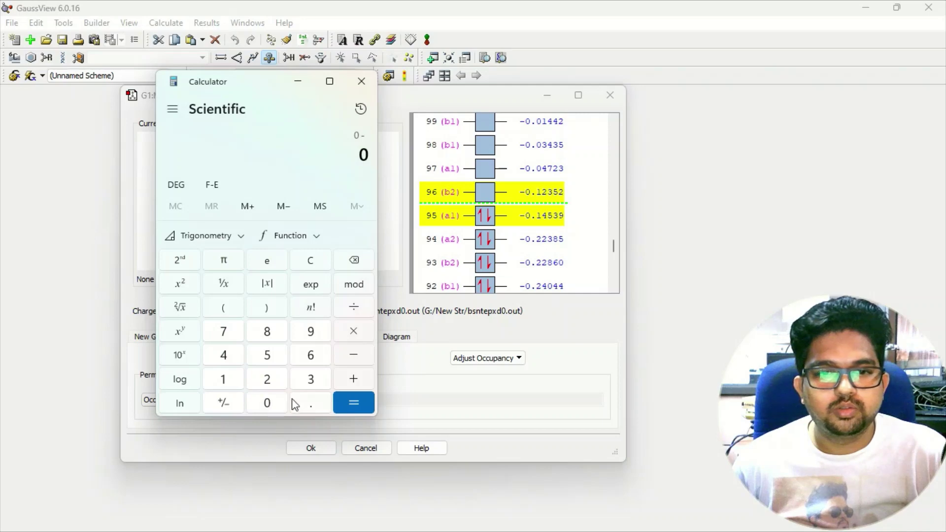
pyautogui.click(312, 406)
pyautogui.click(228, 385)
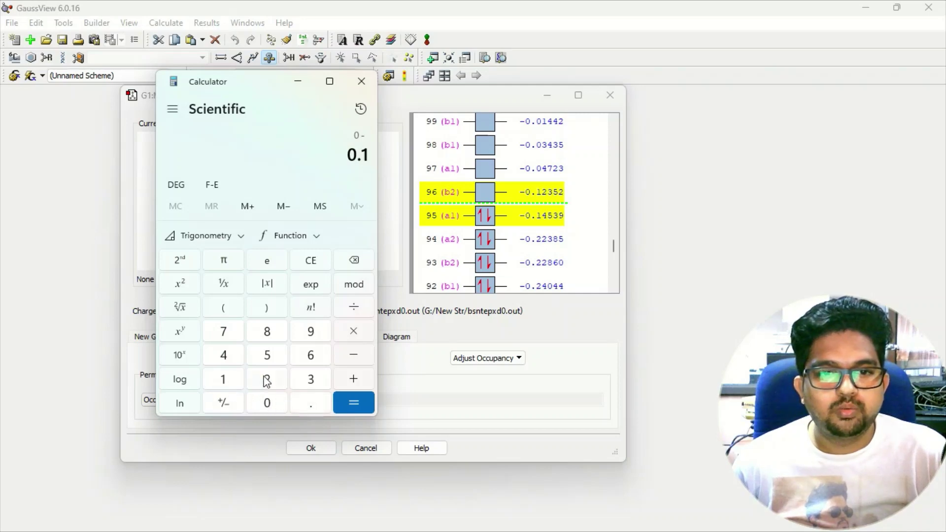
pyautogui.click(270, 382)
pyautogui.click(314, 378)
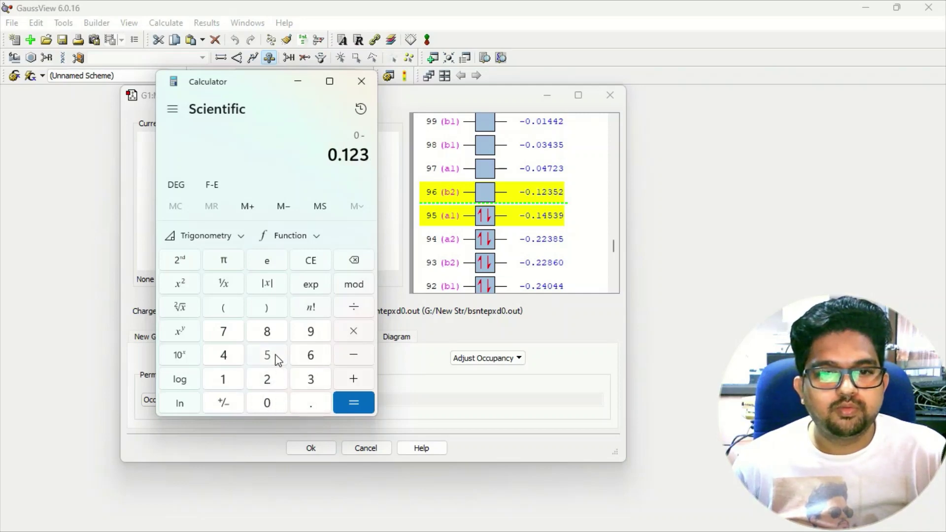
pyautogui.click(268, 357)
pyautogui.click(272, 383)
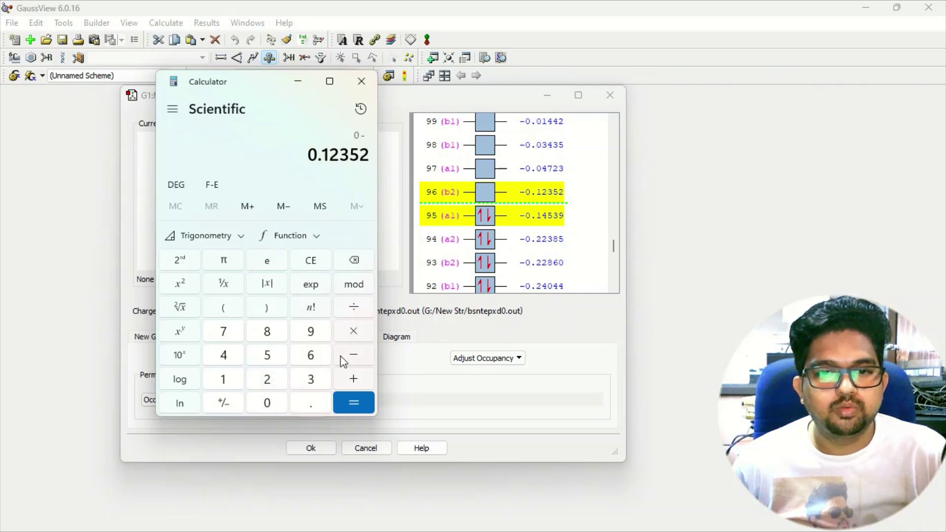
# Step: Add 0.14539 and evaluate, giving an orbital gap of 0.02187 hartree
pyautogui.click(353, 380)
pyautogui.click(280, 401)
pyautogui.click(314, 407)
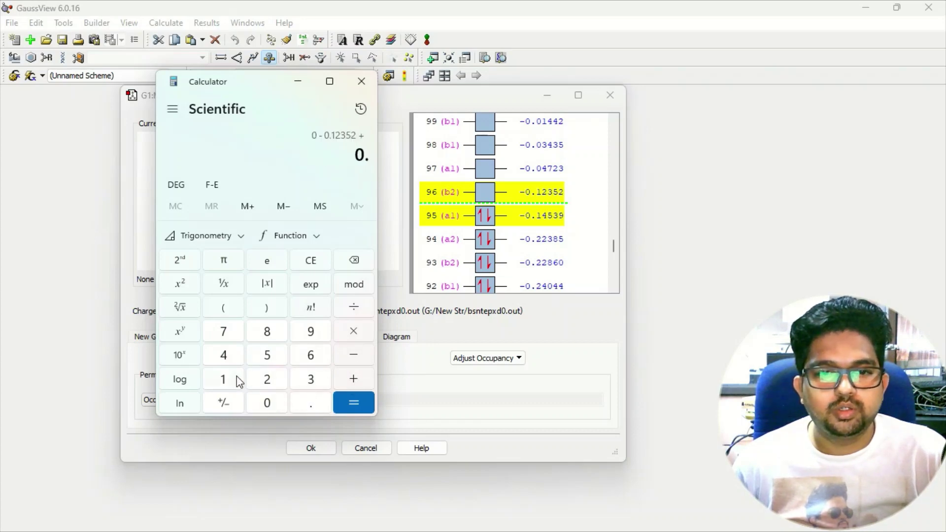
pyautogui.click(223, 380)
pyautogui.click(224, 355)
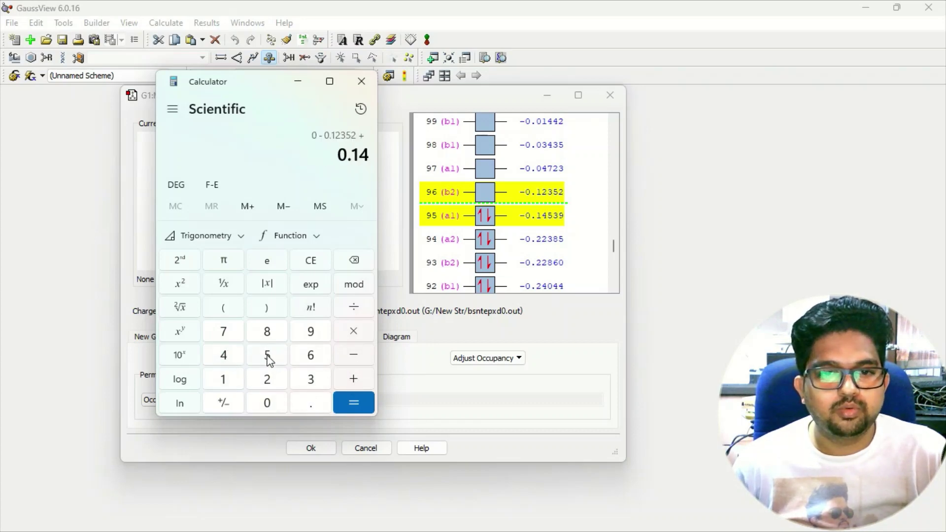
pyautogui.click(267, 356)
pyautogui.click(312, 382)
pyautogui.click(310, 331)
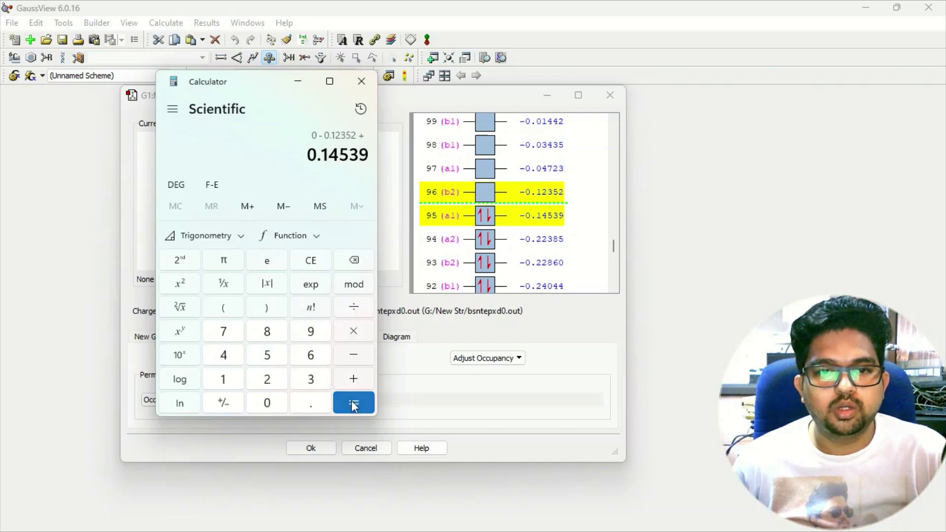
pyautogui.click(352, 403)
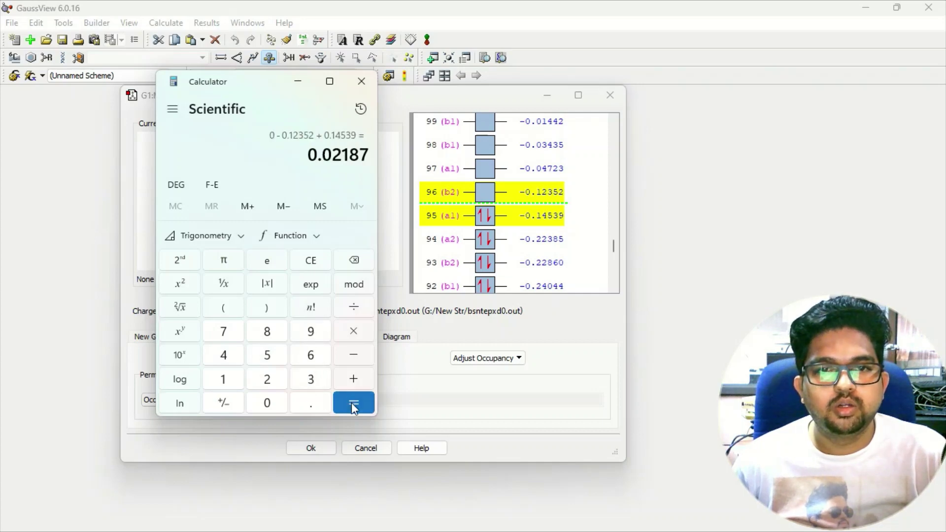
# Step: Multiply the gap by 27.2109 to get 0.595102383 eV and highlight the leading digits
pyautogui.click(351, 334)
pyautogui.click(269, 380)
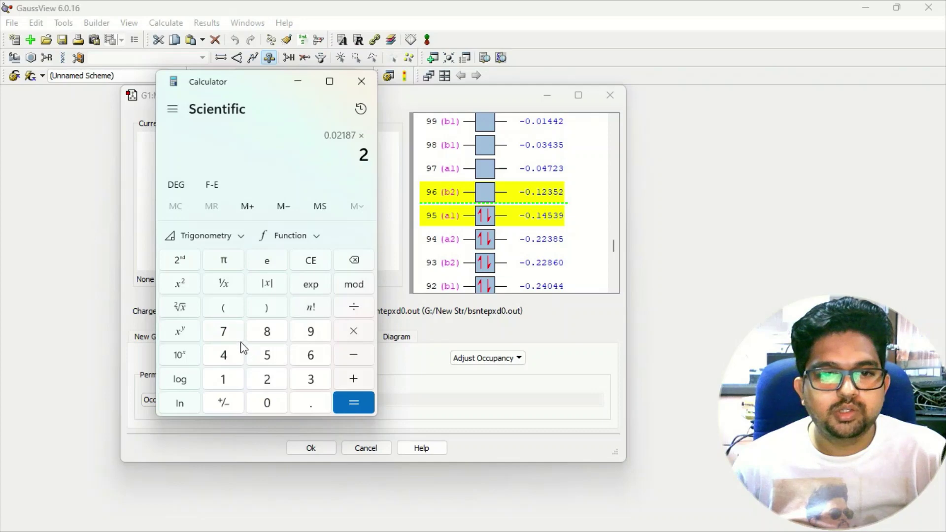
pyautogui.click(224, 332)
pyautogui.click(310, 403)
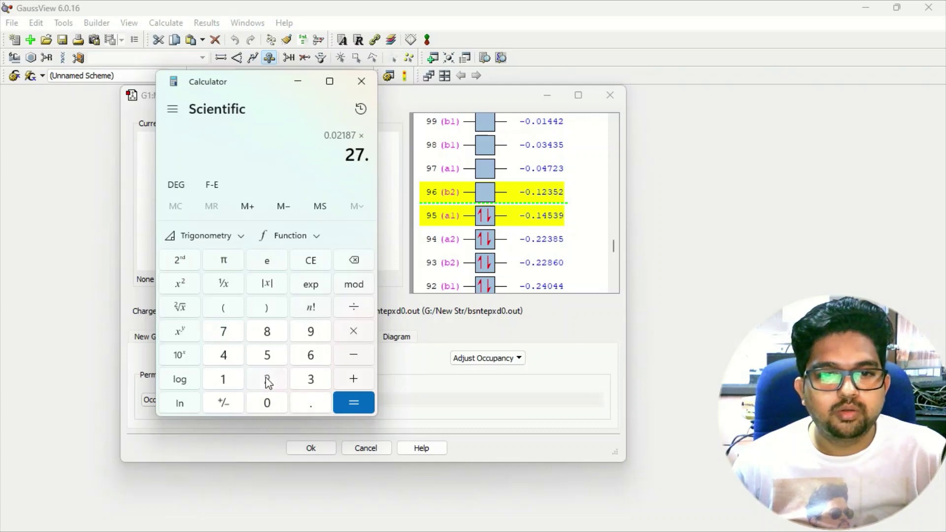
pyautogui.click(268, 380)
pyautogui.click(225, 381)
pyautogui.click(271, 404)
pyautogui.click(310, 337)
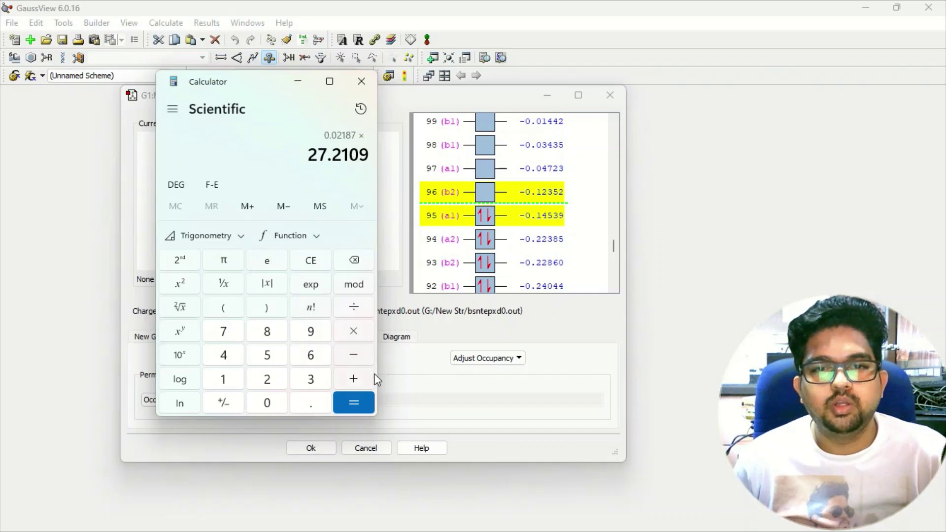
pyautogui.click(353, 404)
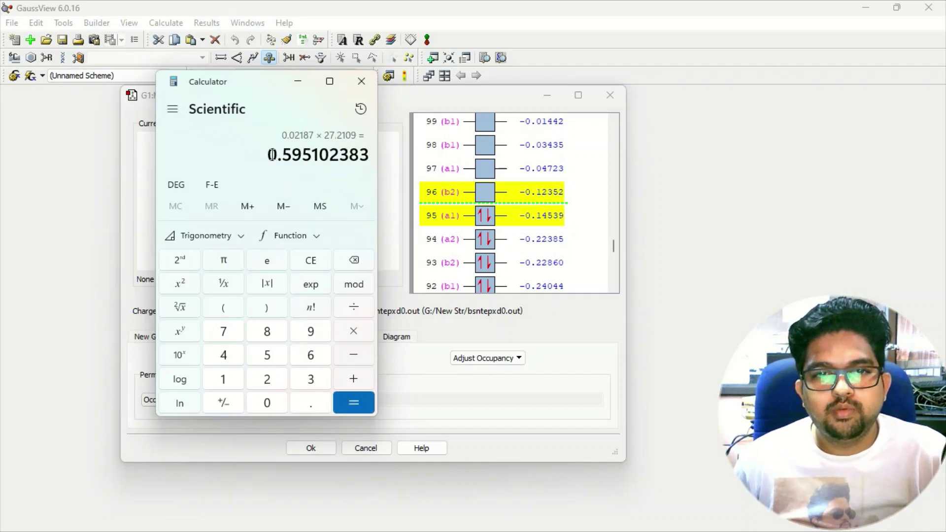
pyautogui.moveTo(269, 155); pyautogui.dragTo(303, 156)
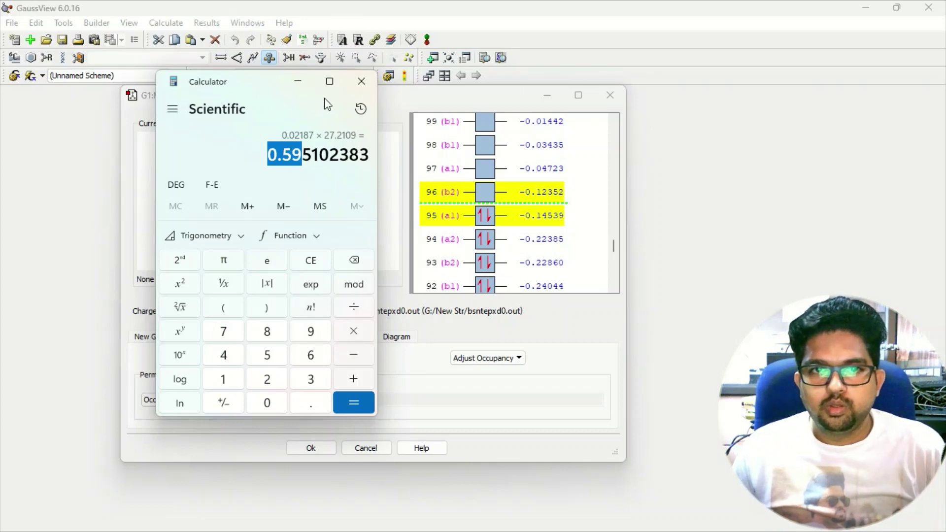
# Step: Close Calculator after obtaining the roughly 0.59 eV gap
pyautogui.click(361, 81)
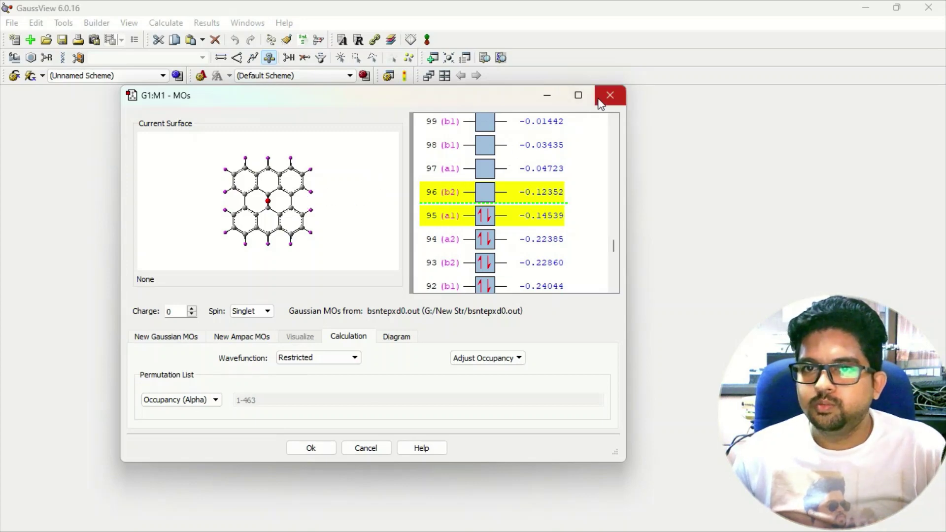
# Step: Close GaussView and open the bsntepxd0 output file in Notepad++
pyautogui.click(921, 11)
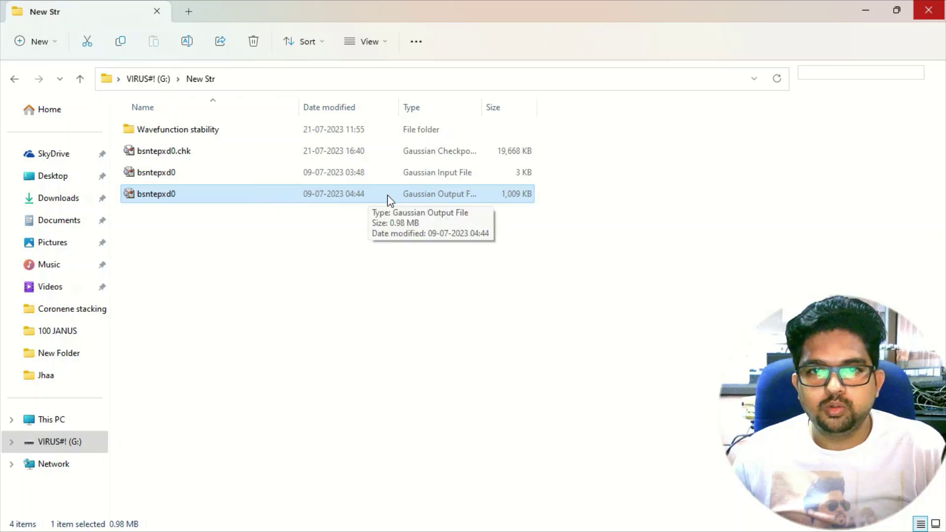
pyautogui.rightClick(338, 200)
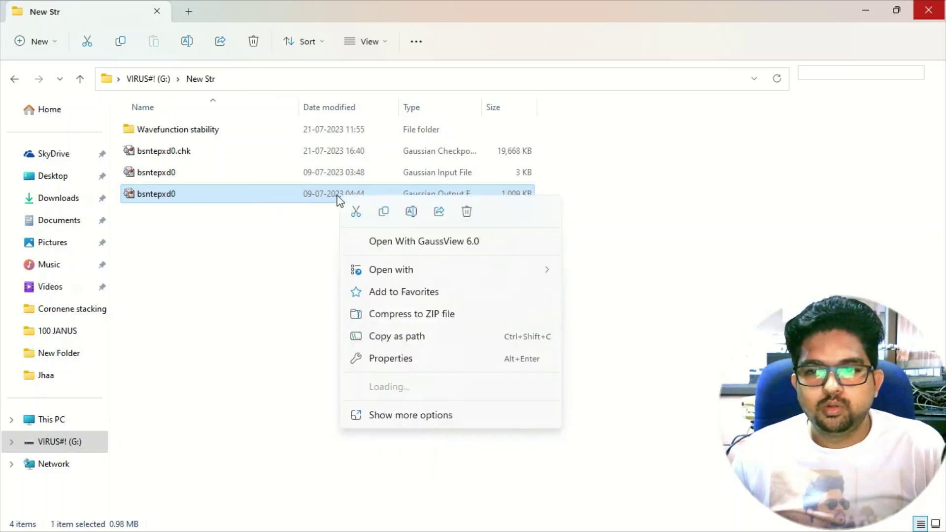
pyautogui.click(394, 415)
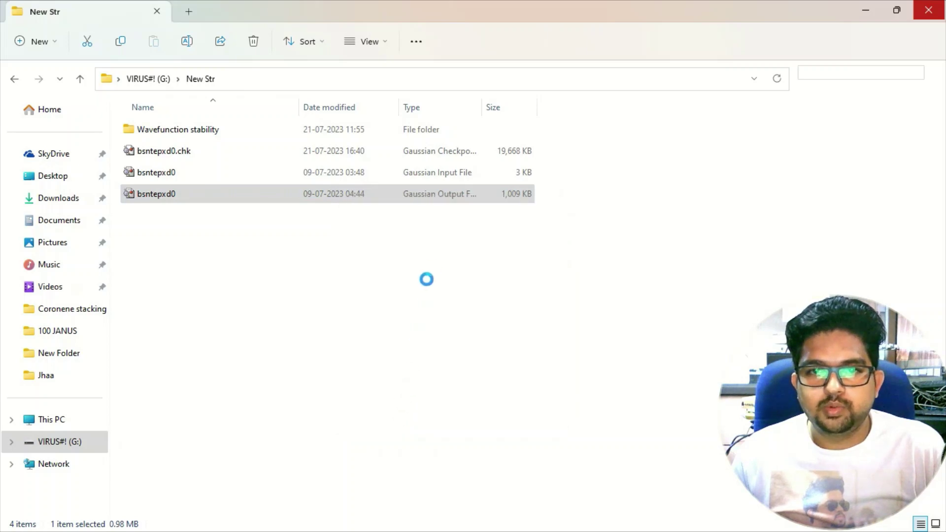
pyautogui.click(451, 208)
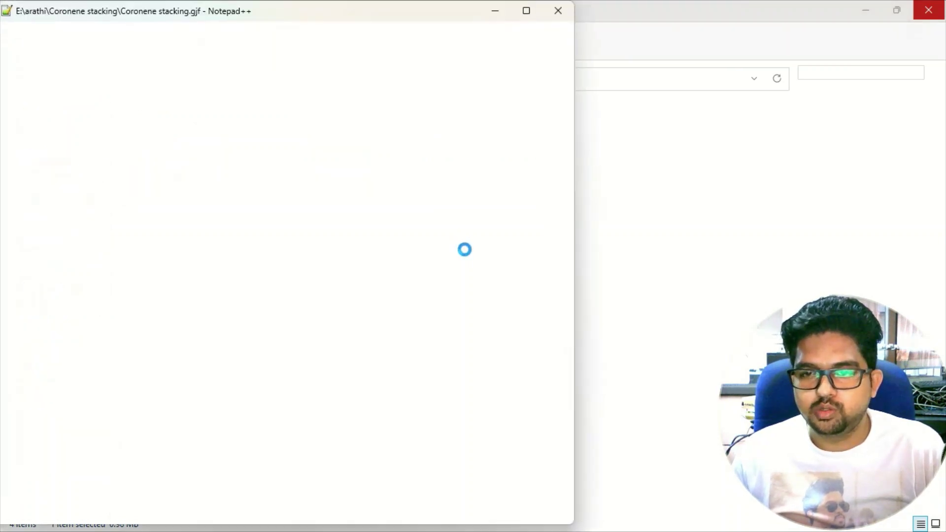
# Step: Decline the Notepad++ update and highlight the four YES entries in the convergence table
pyautogui.scroll(-9, 565, 158)
pyautogui.moveTo(562, 153); pyautogui.dragTo(565, 291)
pyautogui.click(562, 313)
pyautogui.scroll(5, 453, 290)
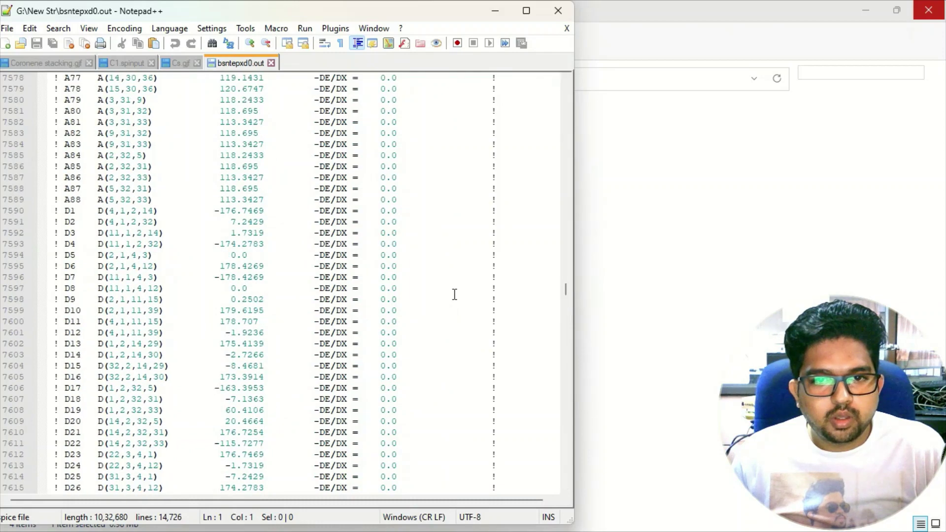
pyautogui.scroll(17, 453, 289)
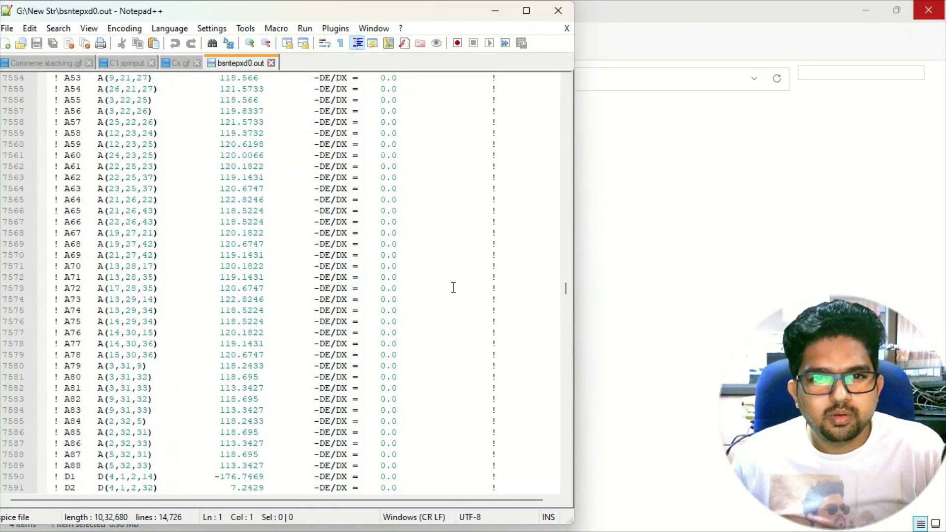
pyautogui.scroll(20, 453, 287)
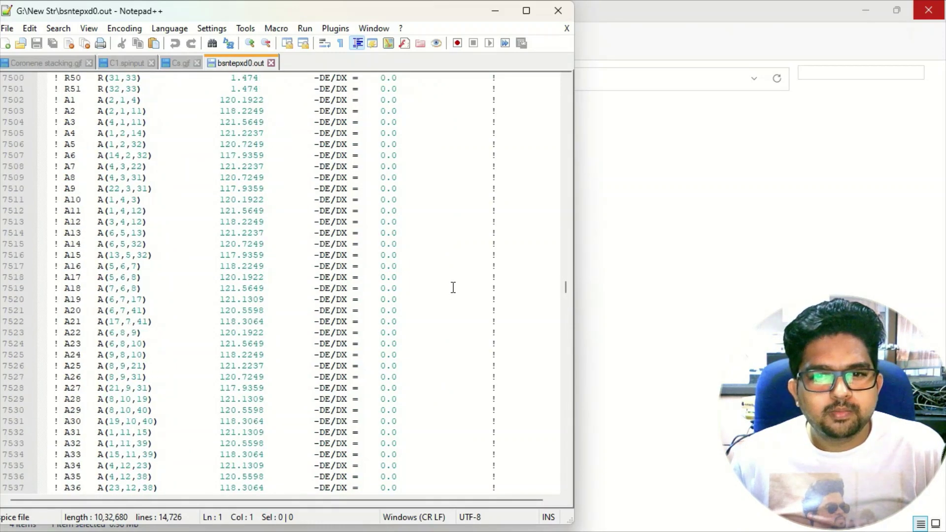
pyautogui.scroll(5, 453, 288)
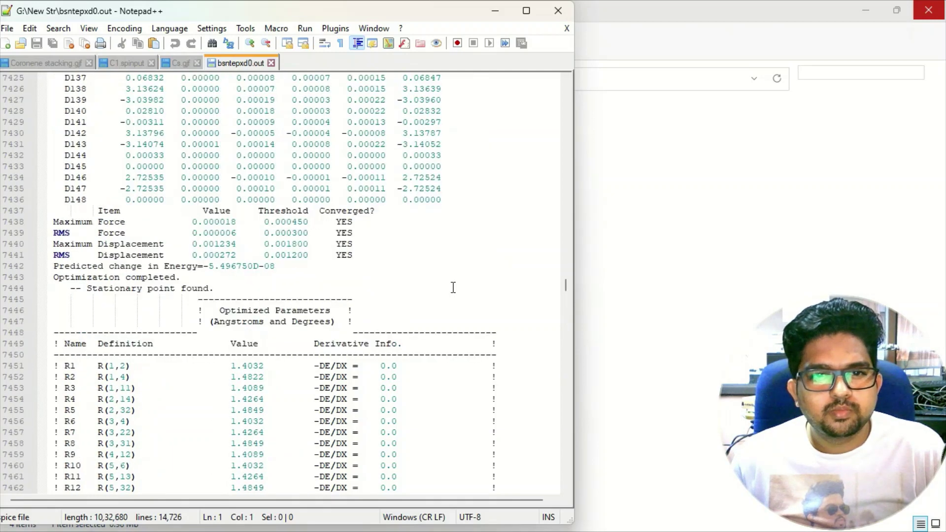
pyautogui.click(334, 222)
pyautogui.moveTo(334, 222); pyautogui.dragTo(375, 253)
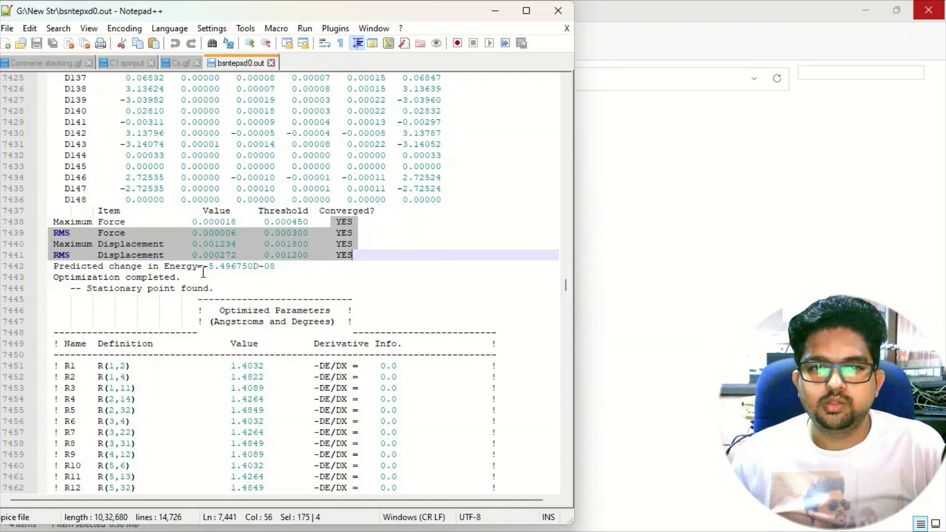
# Step: Scroll down to the C28H14O, C2V stoichiometry and standard orientation coordinates
pyautogui.scroll(-20, 251, 266)
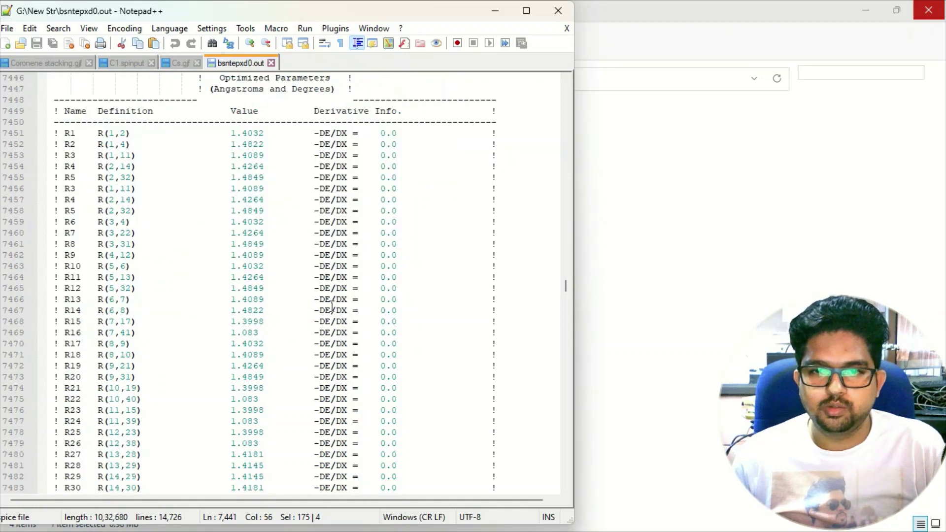
pyautogui.scroll(-7, 337, 338)
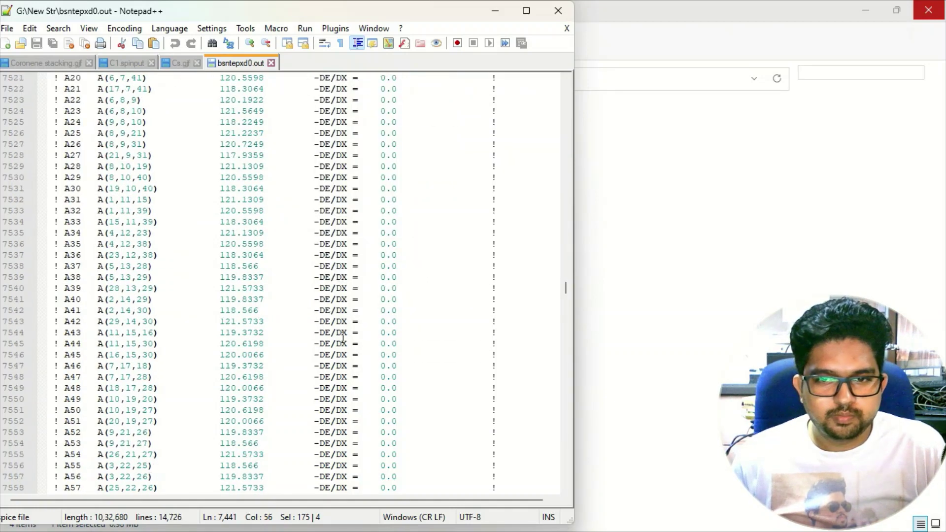
pyautogui.scroll(-14, 344, 339)
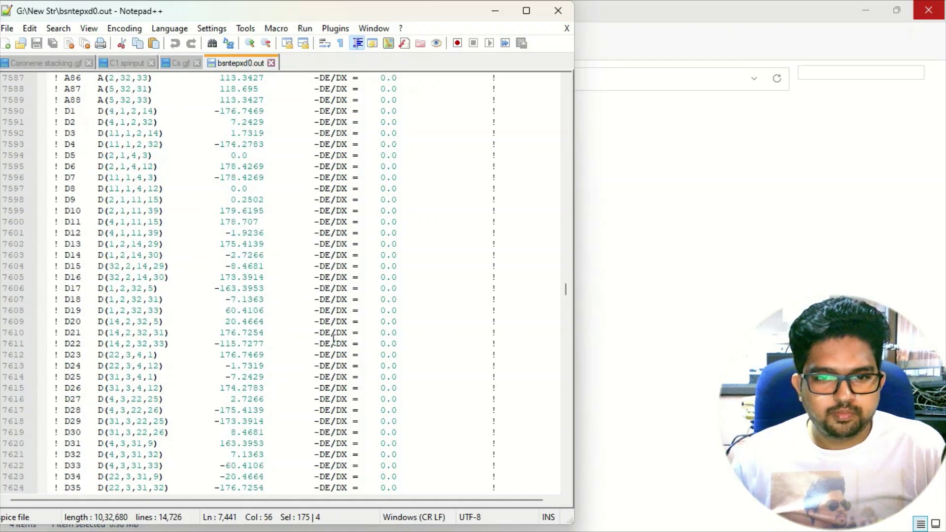
pyautogui.scroll(-20, 331, 342)
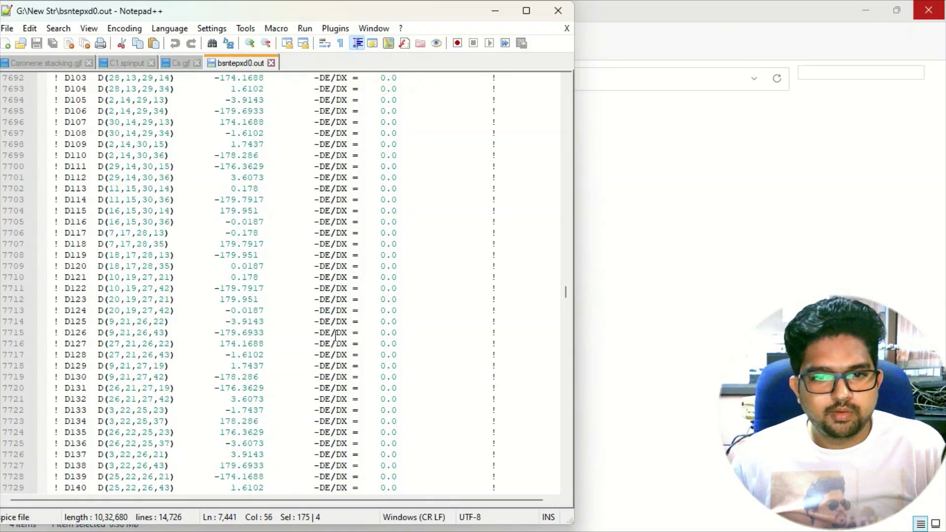
pyautogui.scroll(-1, 325, 338)
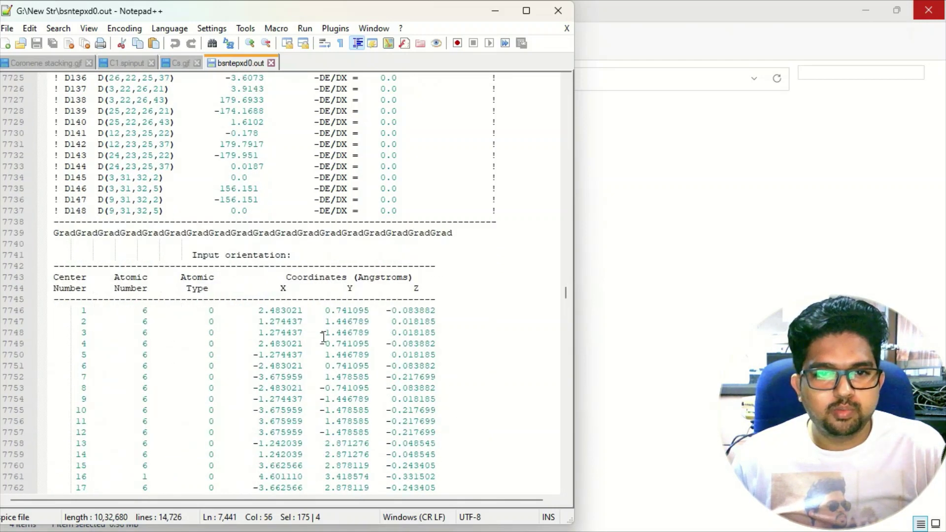
pyautogui.moveTo(228, 323); pyautogui.dragTo(337, 322)
pyautogui.scroll(-20, 325, 340)
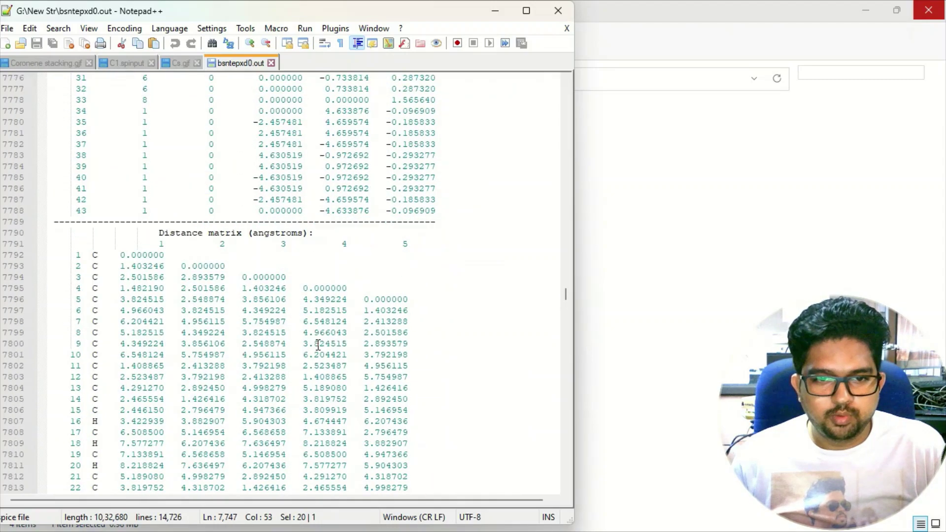
pyautogui.scroll(-20, 318, 344)
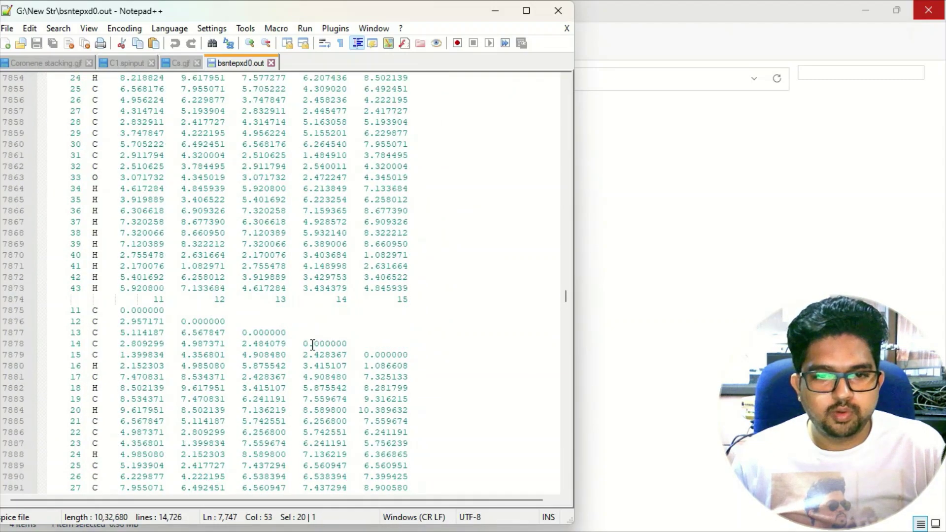
pyautogui.scroll(-20, 312, 341)
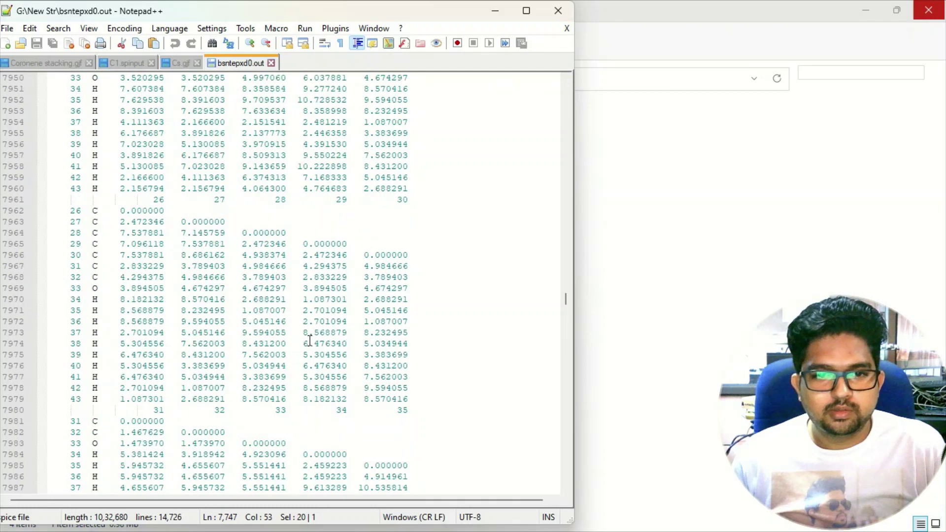
pyautogui.scroll(-4, 309, 341)
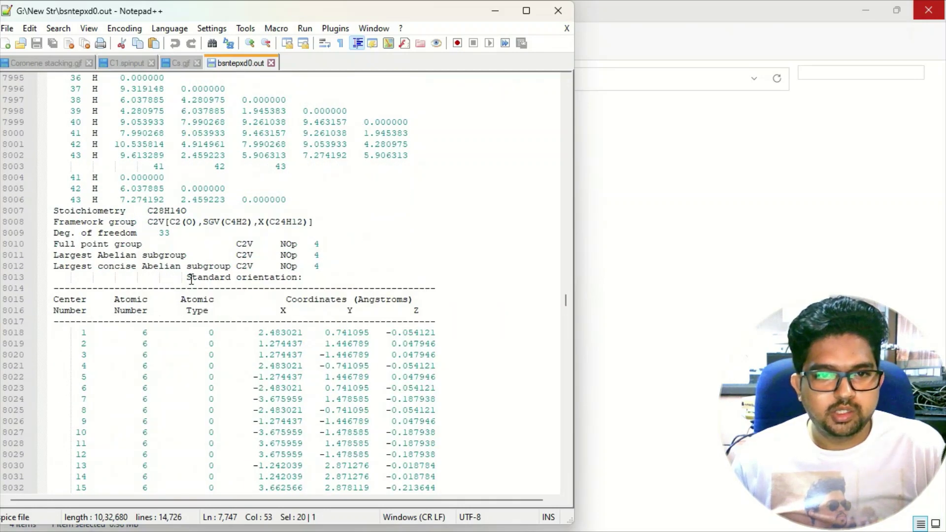
pyautogui.moveTo(191, 280); pyautogui.dragTo(287, 278)
pyautogui.scroll(-4, 293, 348)
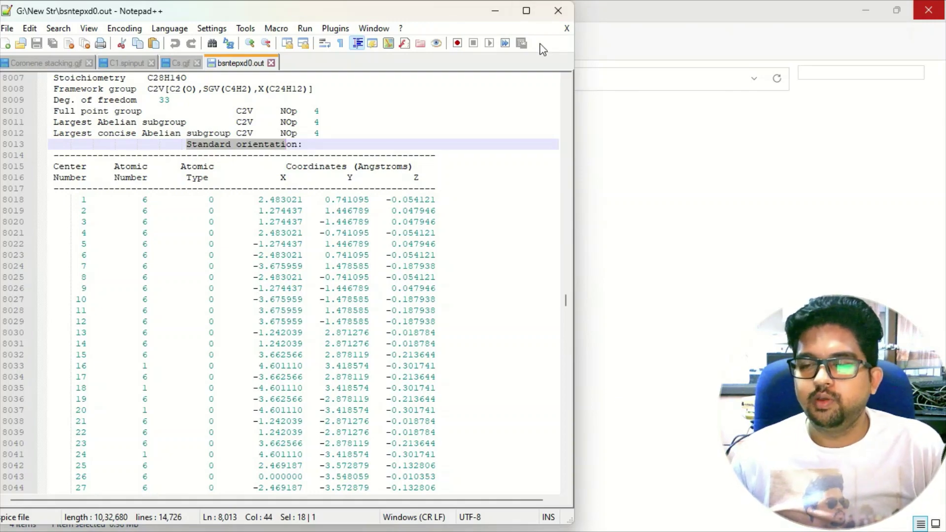
# Step: Close the output file and enter the Wavefunction stability folder
pyautogui.click(558, 11)
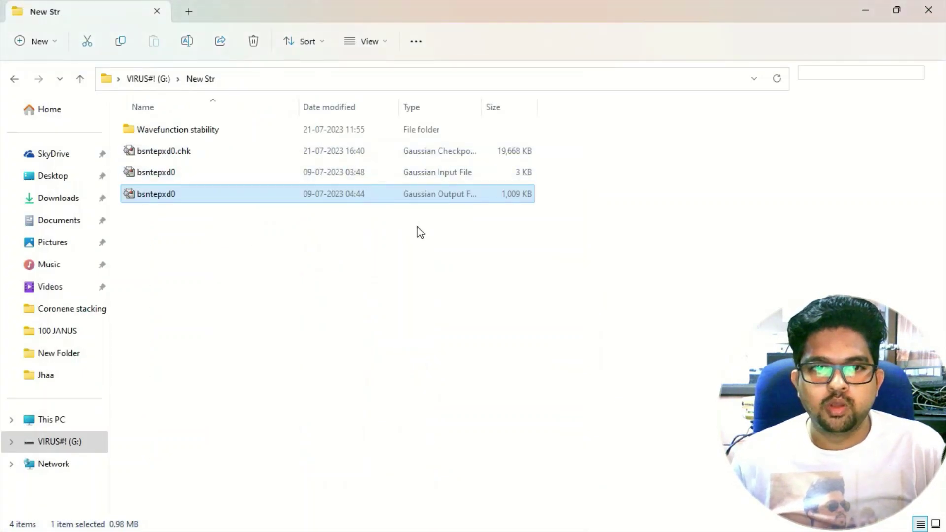
pyautogui.click(433, 246)
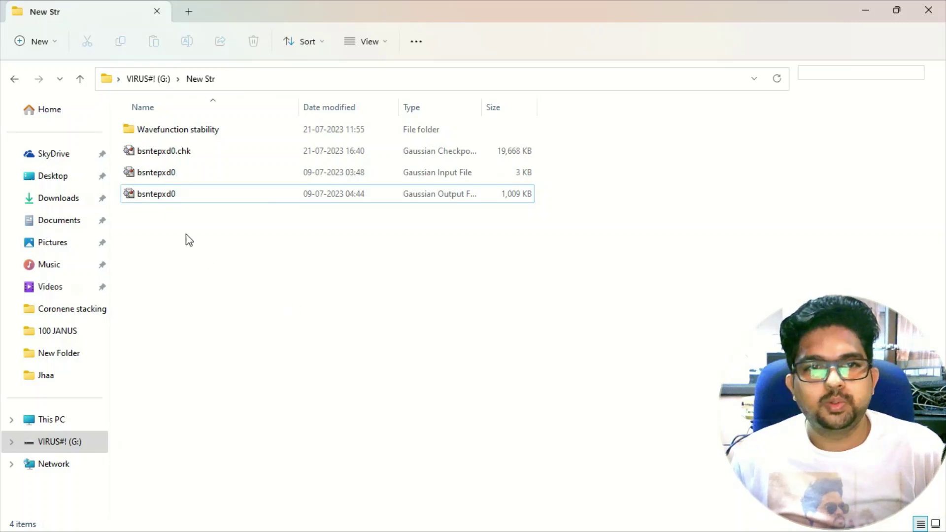
pyautogui.doubleClick(214, 132)
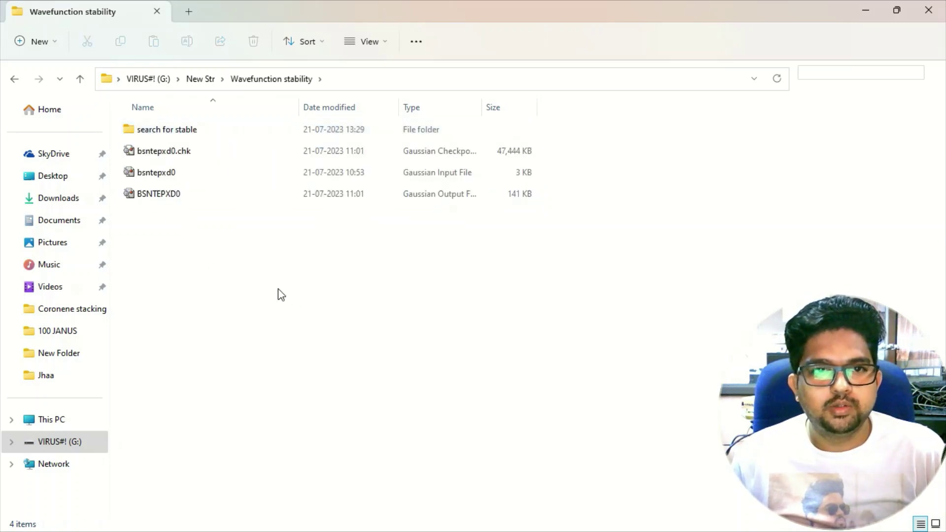
# Step: Open the bsntepxd0 input file in Notepad++ via Show more options
pyautogui.click(206, 181)
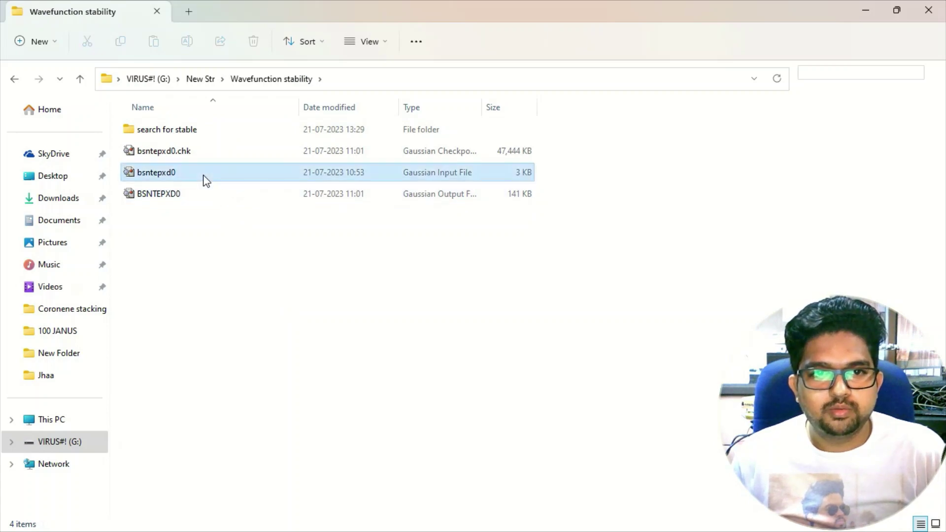
pyautogui.rightClick(206, 181)
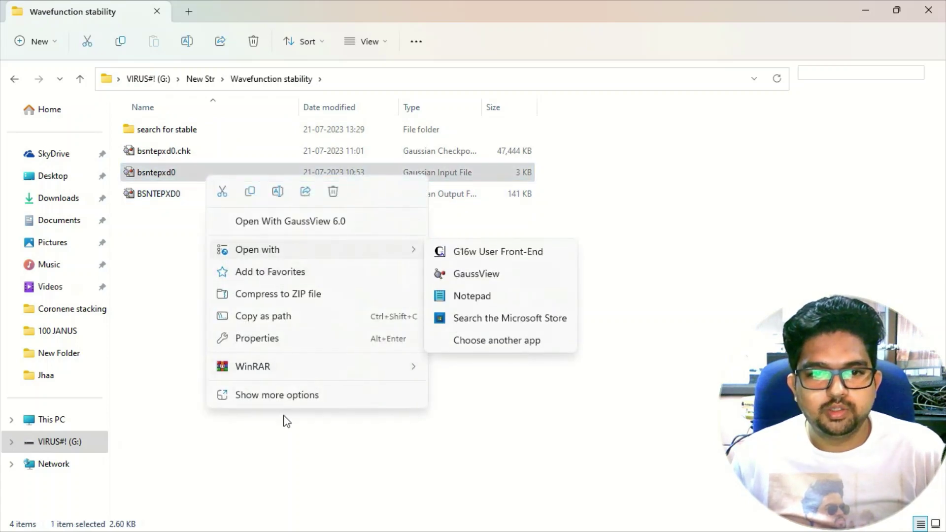
pyautogui.click(284, 396)
pyautogui.click(343, 186)
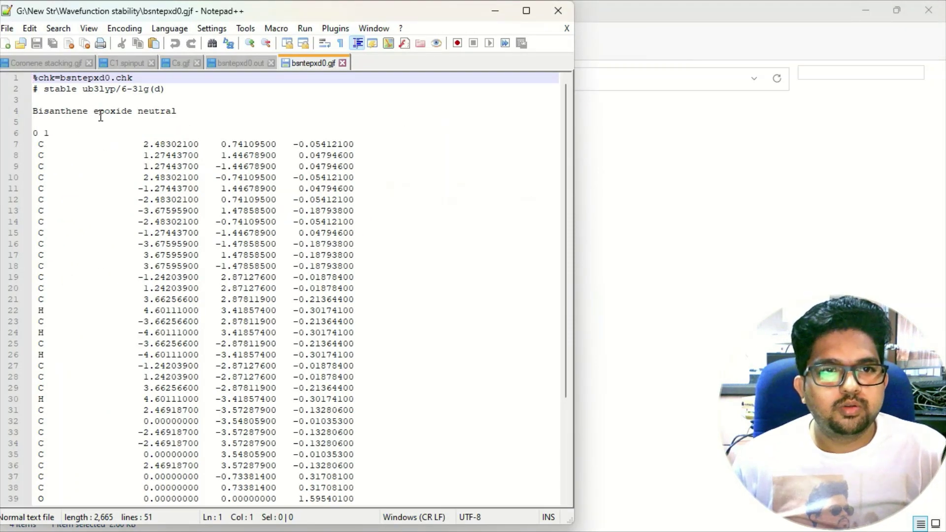
# Step: Highlight the stable ub3lyp/6-31g(d) route on line 2, scan the coordinates, and close the file
pyautogui.click(35, 88)
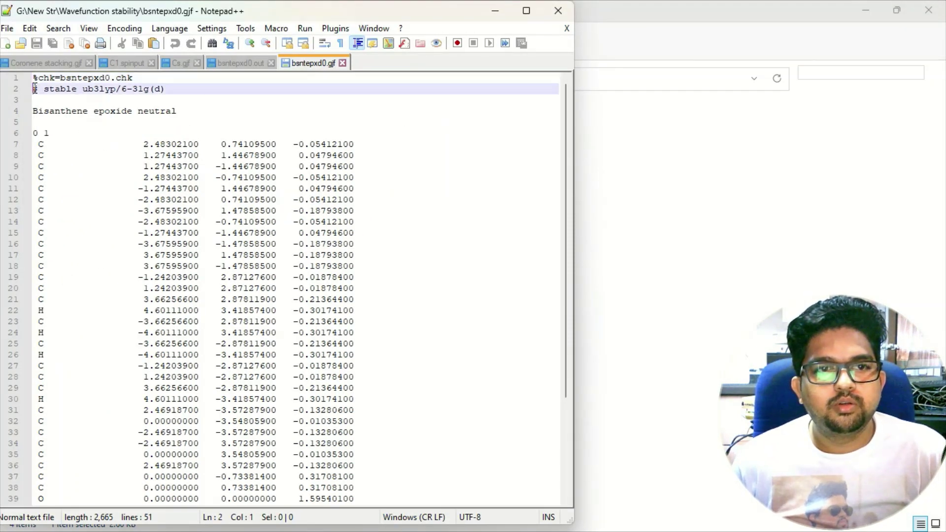
pyautogui.moveTo(35, 88); pyautogui.dragTo(165, 89)
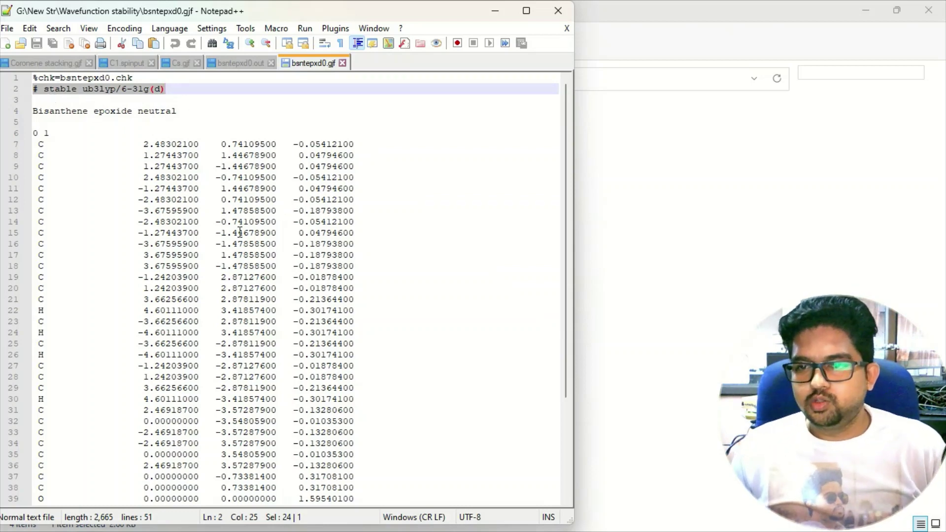
pyautogui.scroll(-4, 291, 255)
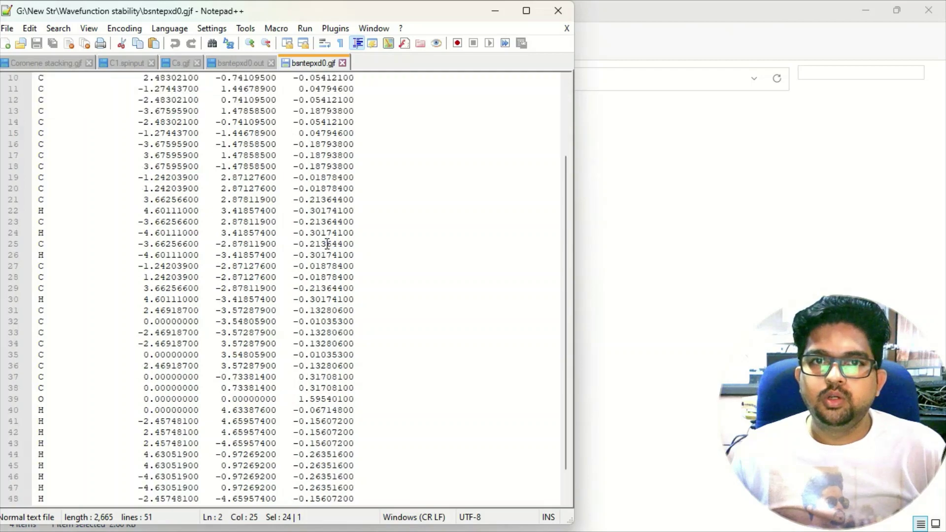
pyautogui.scroll(4, 293, 292)
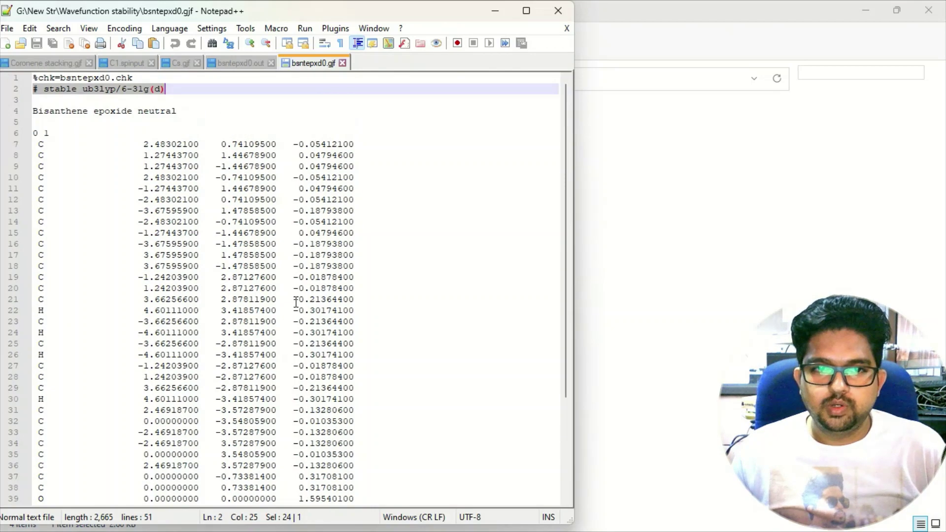
pyautogui.click(551, 18)
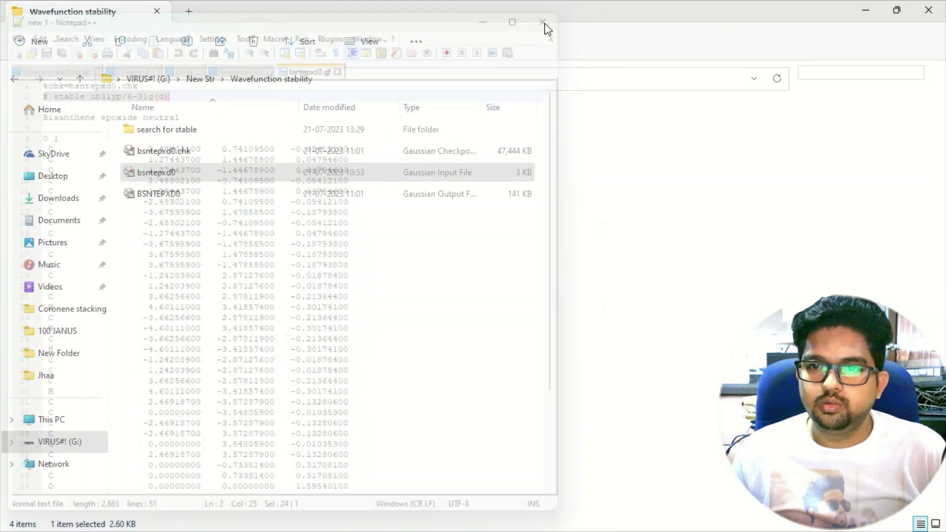
# Step: Open the BSNTEPXD0 output log in Notepad++
pyautogui.click(268, 196)
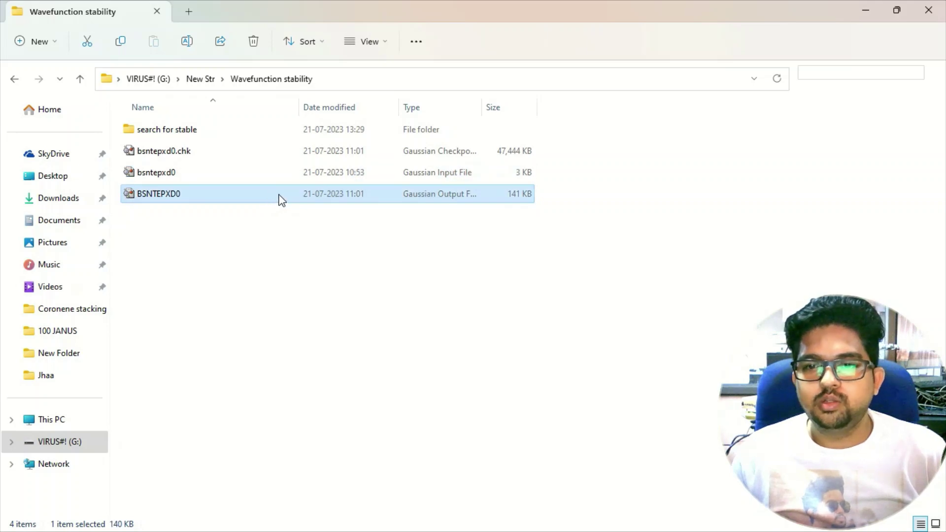
pyautogui.rightClick(285, 199)
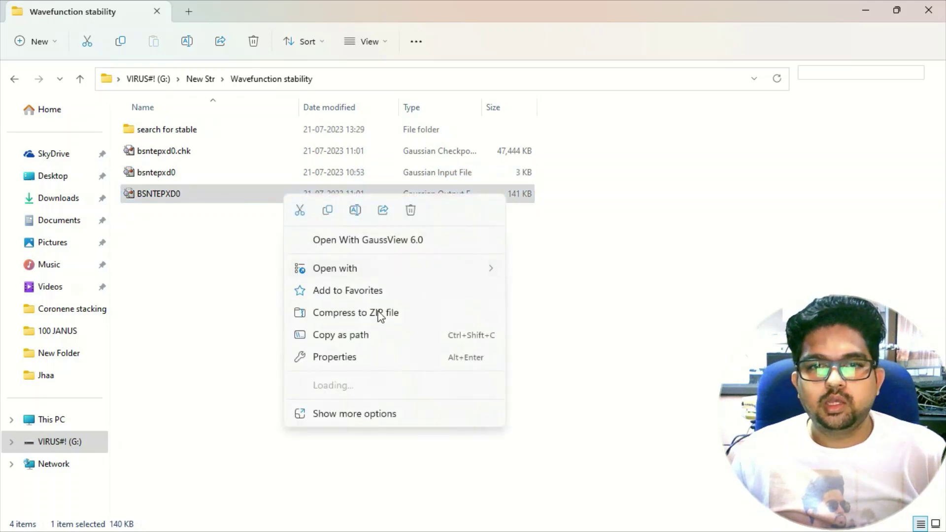
pyautogui.click(348, 417)
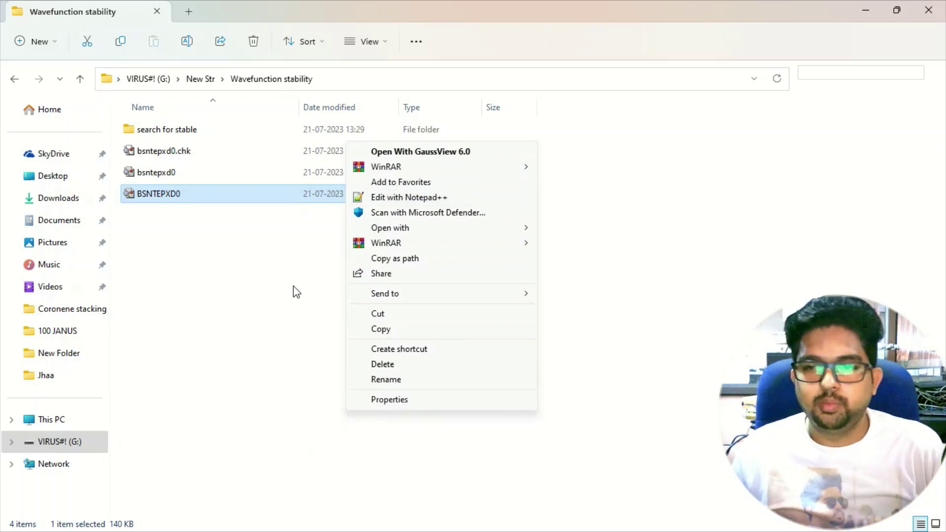
pyautogui.click(387, 199)
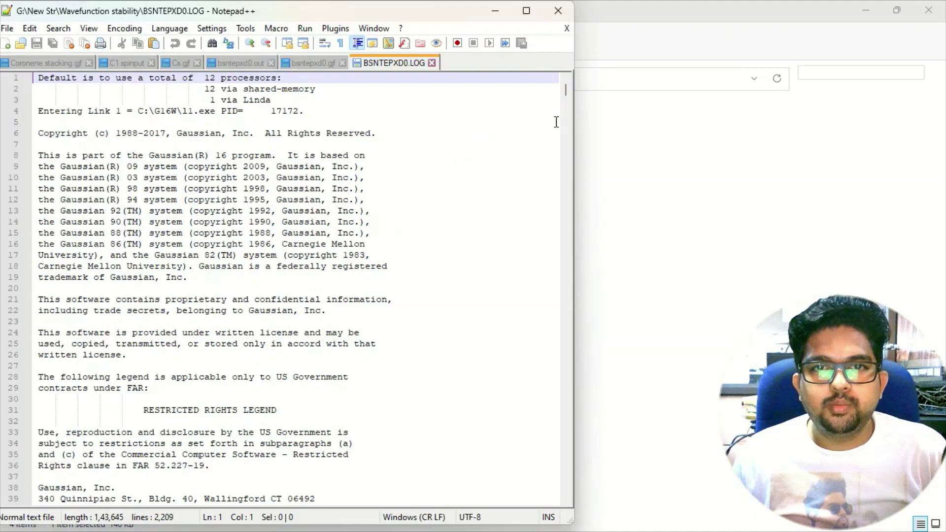
# Step: Highlight the internal instability statement on line 749, then close the log
pyautogui.moveTo(567, 96); pyautogui.dragTo(560, 222)
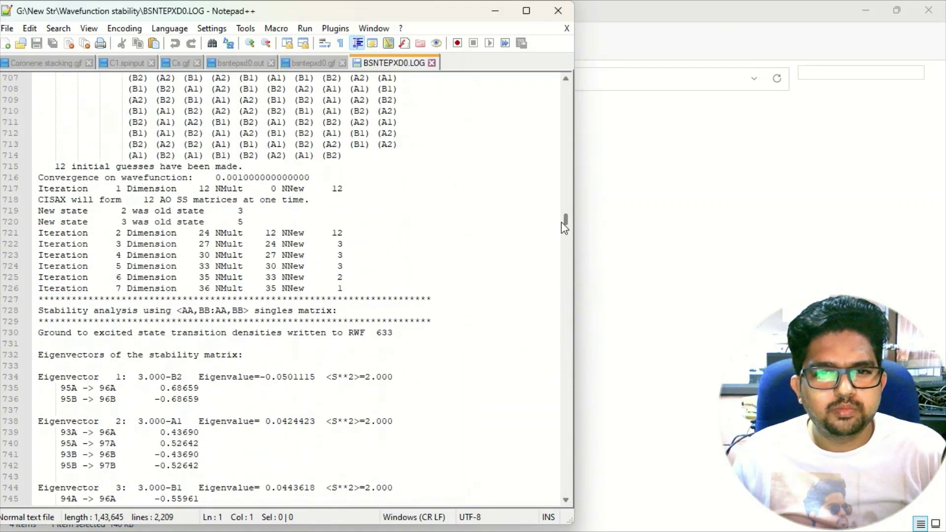
pyautogui.scroll(-2, 422, 305)
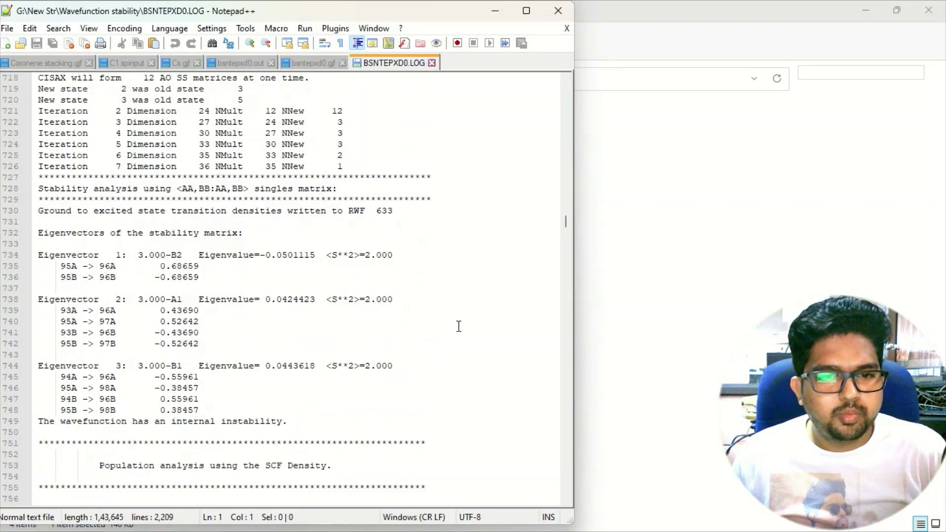
pyautogui.moveTo(39, 421); pyautogui.dragTo(284, 418)
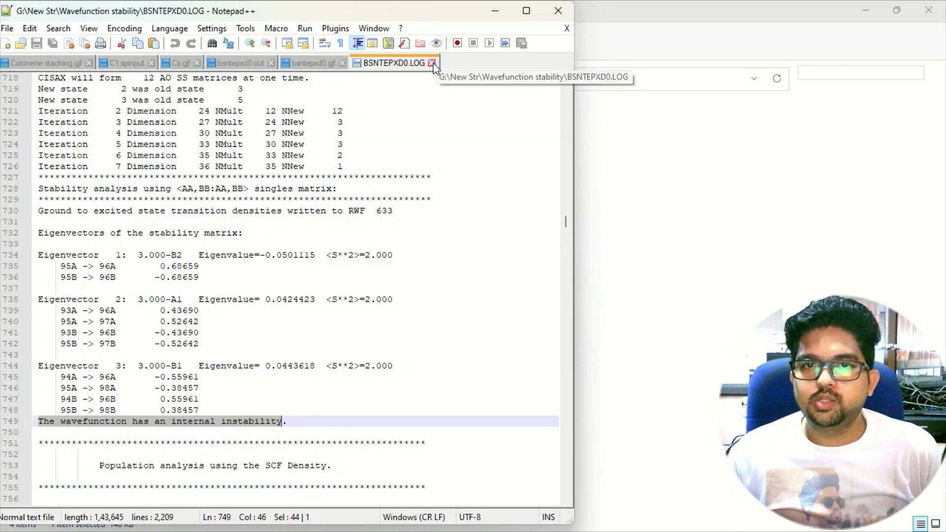
pyautogui.click(557, 10)
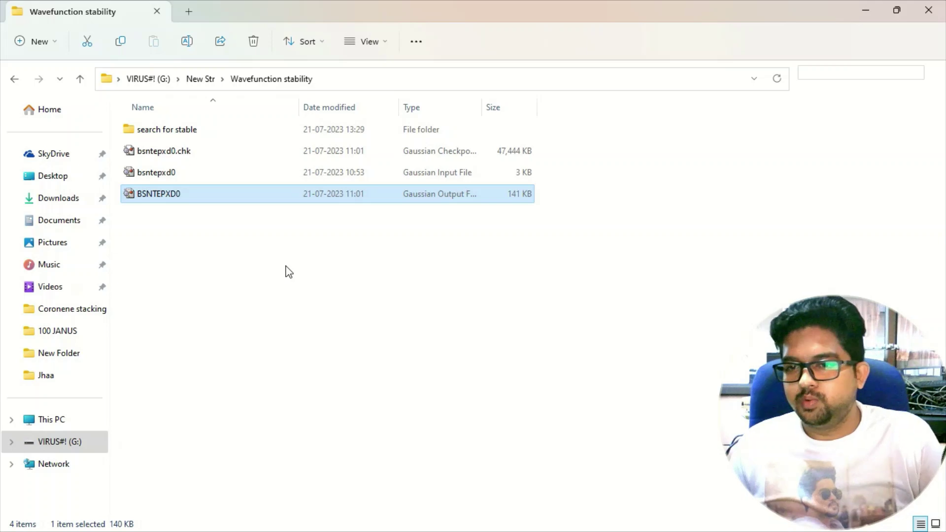
# Step: Open the BSNTEPXD0 input from the search for stable folder in Notepad++
pyautogui.doubleClick(197, 130)
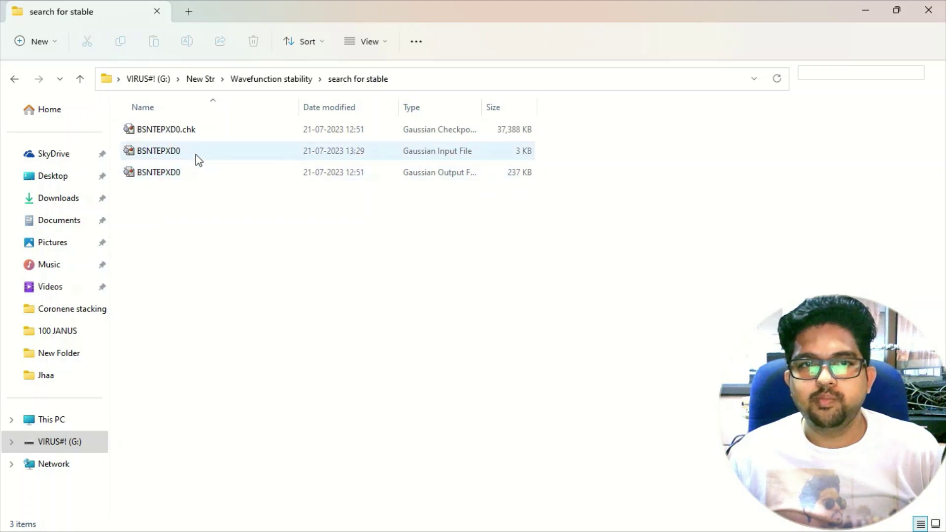
pyautogui.rightClick(197, 155)
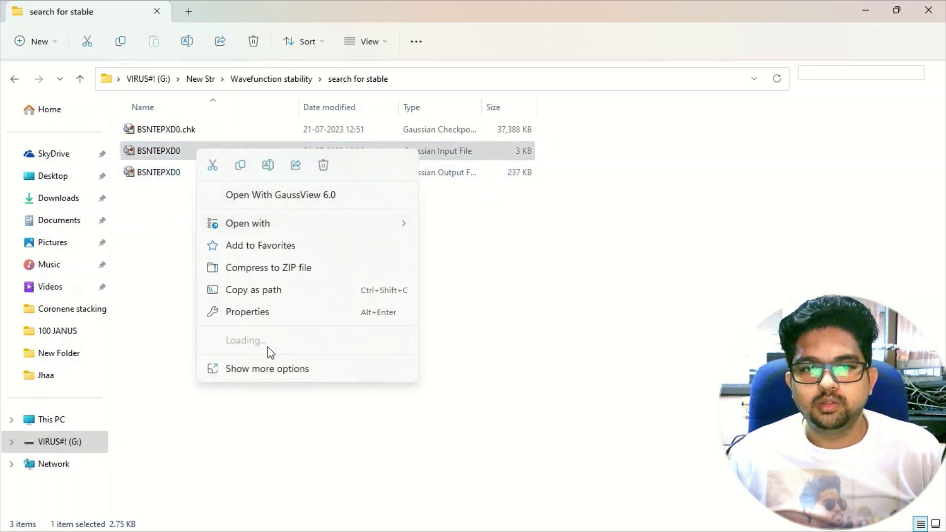
pyautogui.click(264, 368)
pyautogui.click(306, 159)
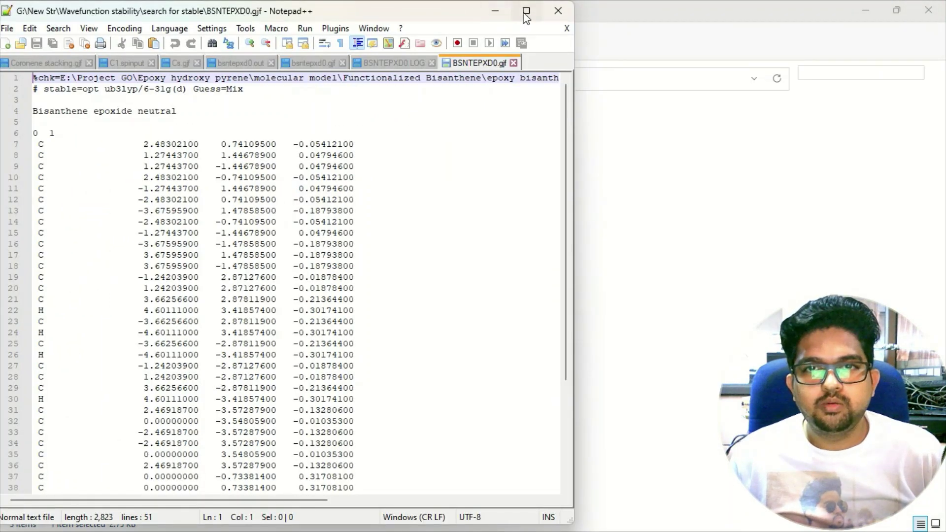
# Step: Maximize the editor and highlight Guess=Mix in the stable=opt ub3lyp/6-31g(d) route
pyautogui.doubleClick(483, 10)
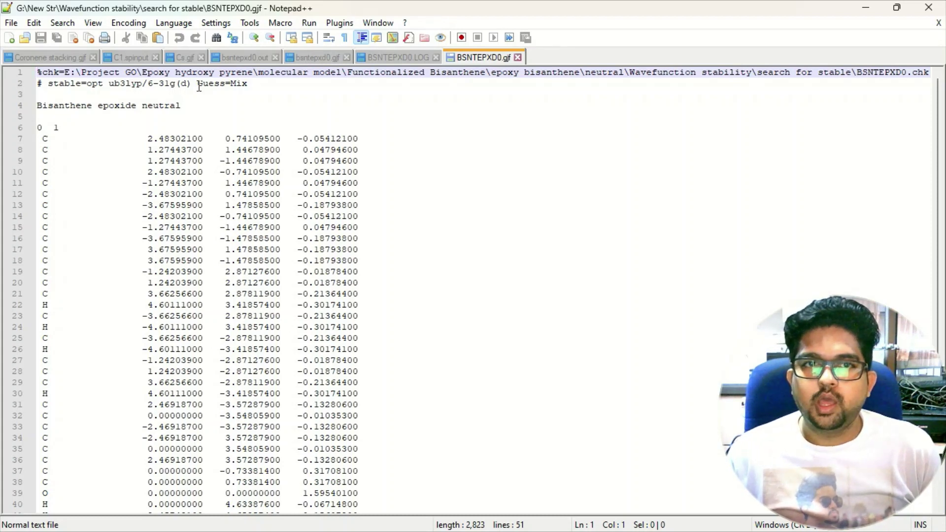
pyautogui.moveTo(198, 85); pyautogui.dragTo(248, 85)
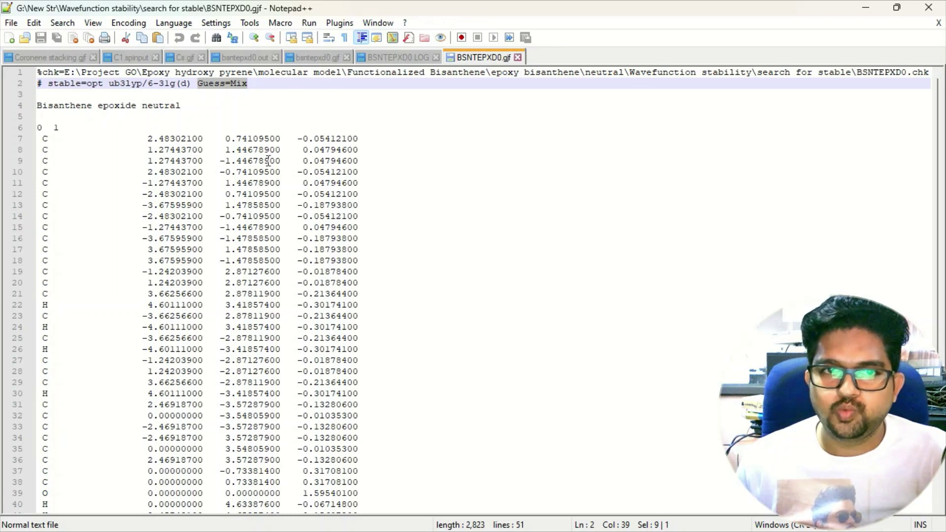
pyautogui.click(90, 87)
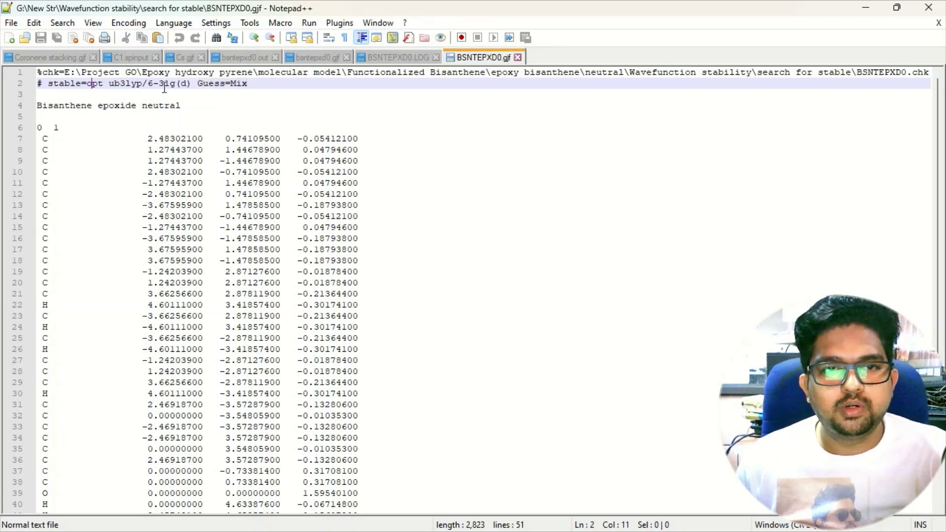